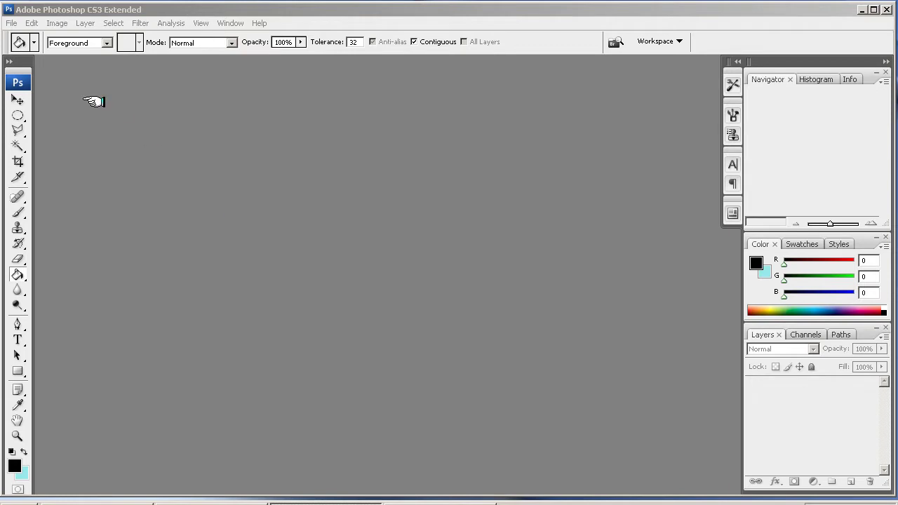
Open the image file outUV.tif.
{"action": "left_click", "coordinate": [11, 23]}
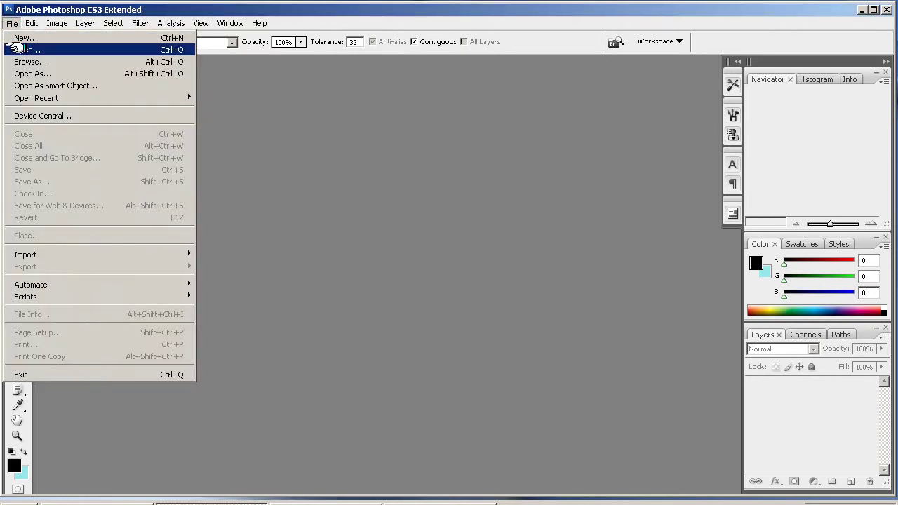
{"action": "left_click", "coordinate": [21, 50]}
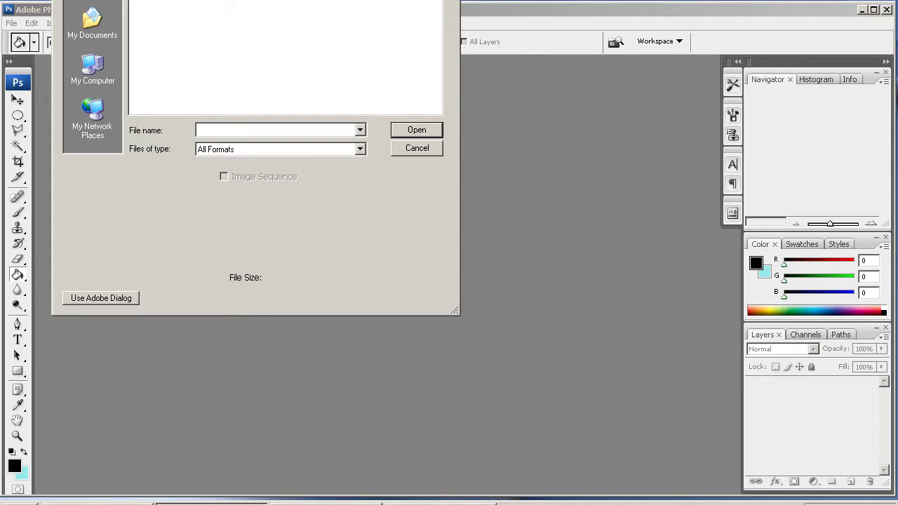
{"action": "left_click", "coordinate": [417, 130]}
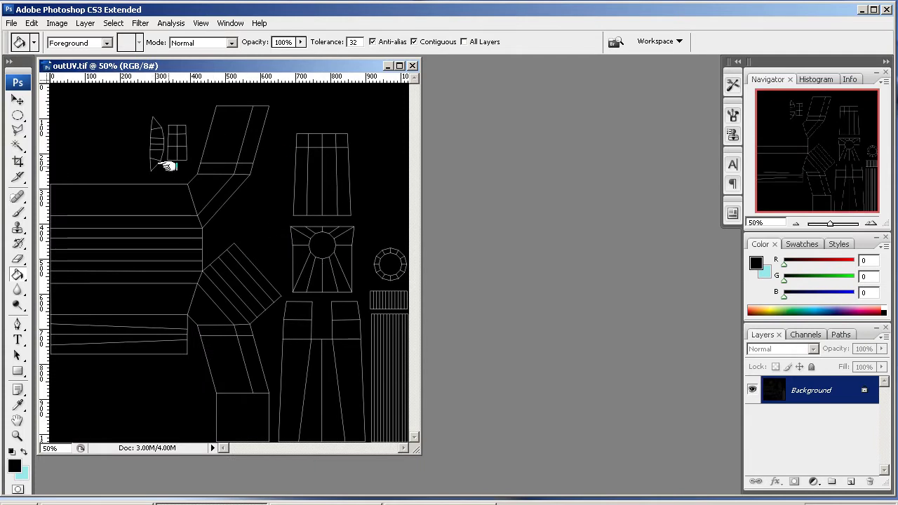
Invert the colours of the UV layout image.
{"action": "left_click", "coordinate": [56, 23]}
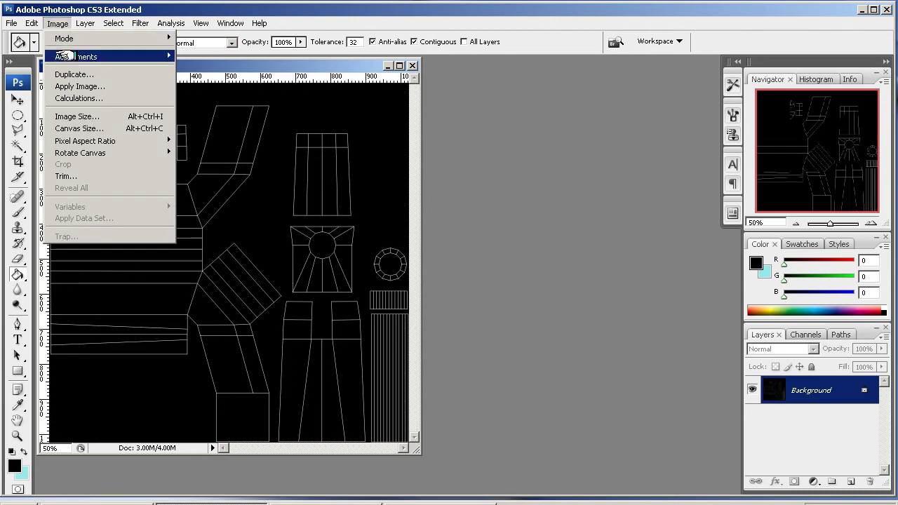
{"action": "mouse_move", "coordinate": [63, 56]}
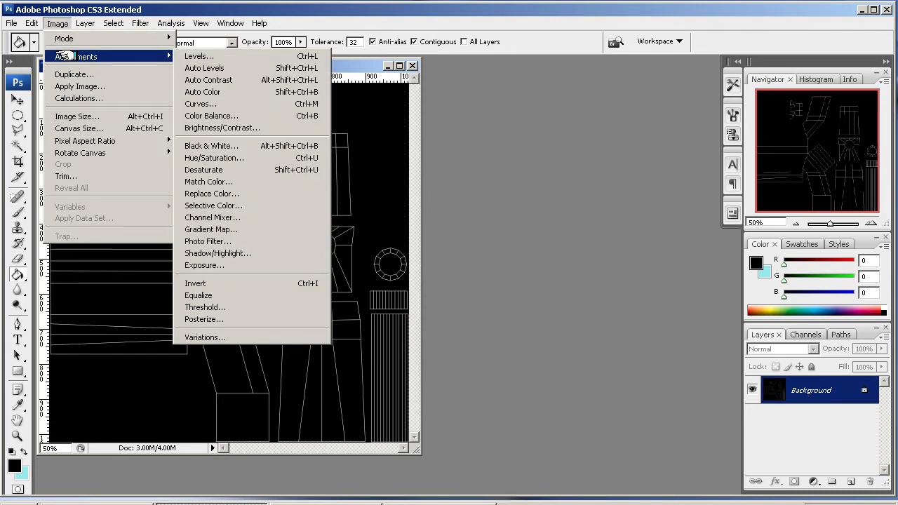
{"action": "left_click", "coordinate": [255, 282]}
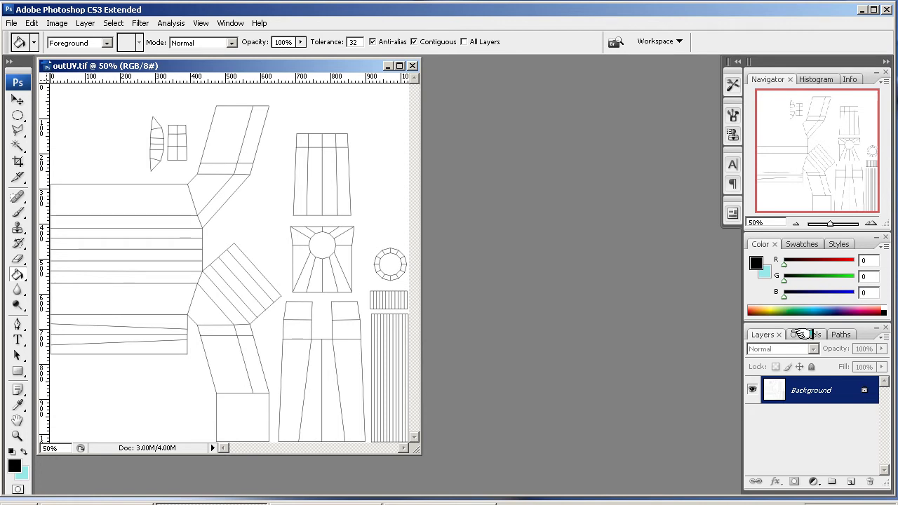
Delete the Alpha 1 channel from the image.
{"action": "left_click", "coordinate": [801, 335]}
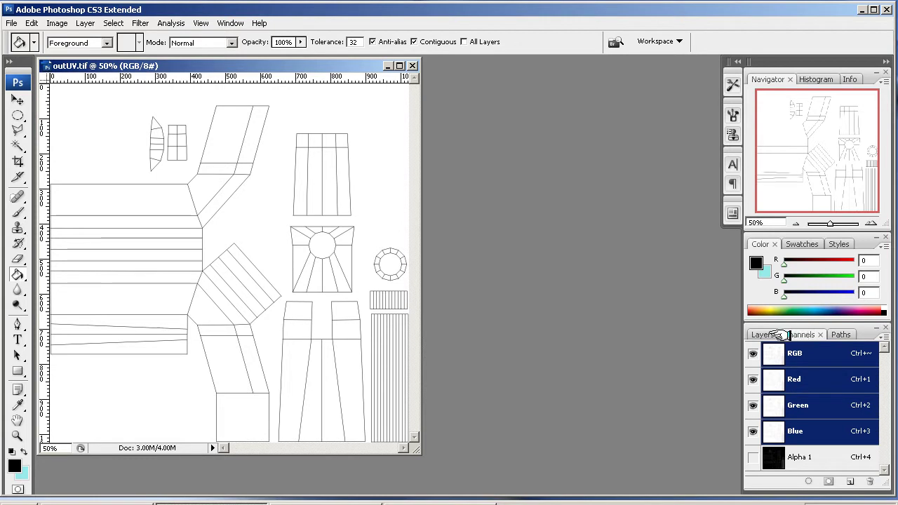
{"action": "left_click", "coordinate": [230, 23]}
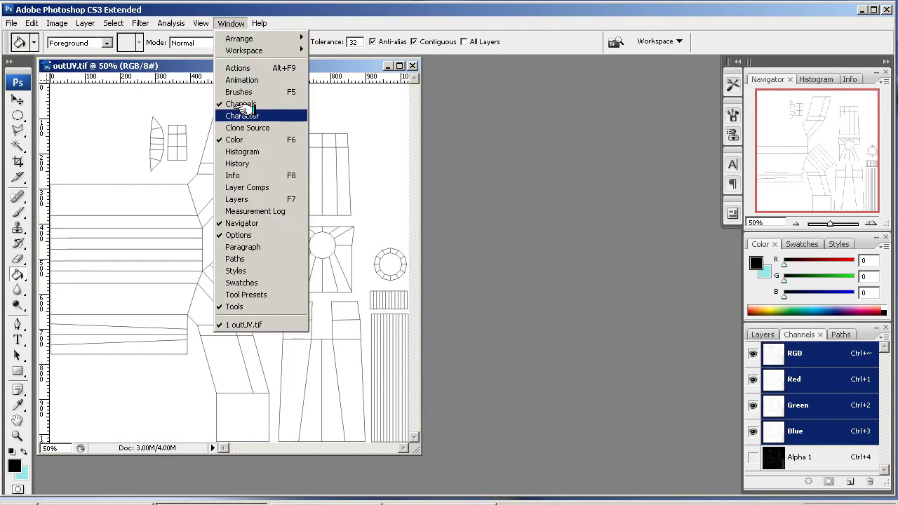
{"action": "left_click", "coordinate": [807, 457]}
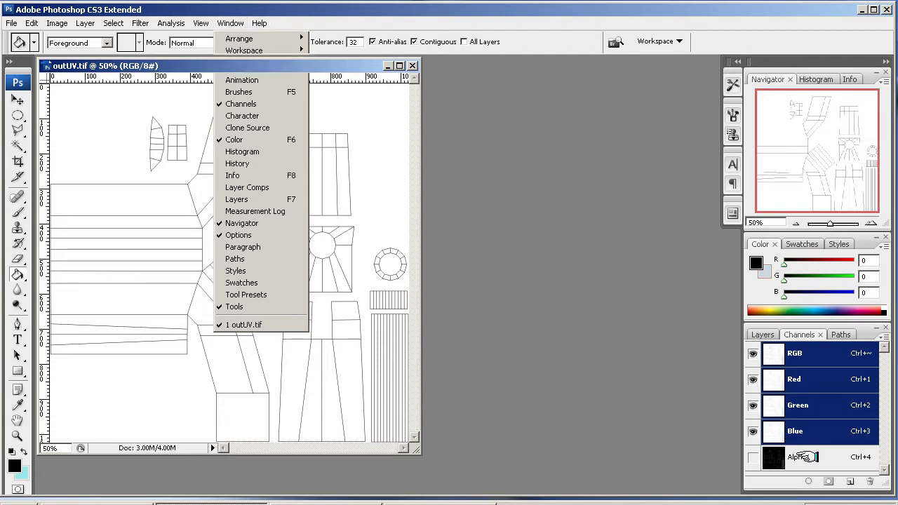
{"action": "left_click", "coordinate": [869, 481]}
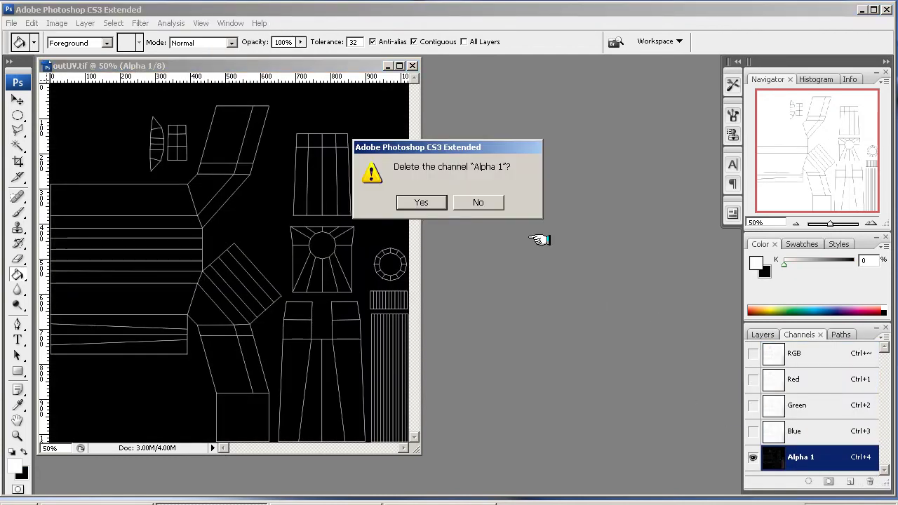
{"action": "left_click", "coordinate": [413, 203]}
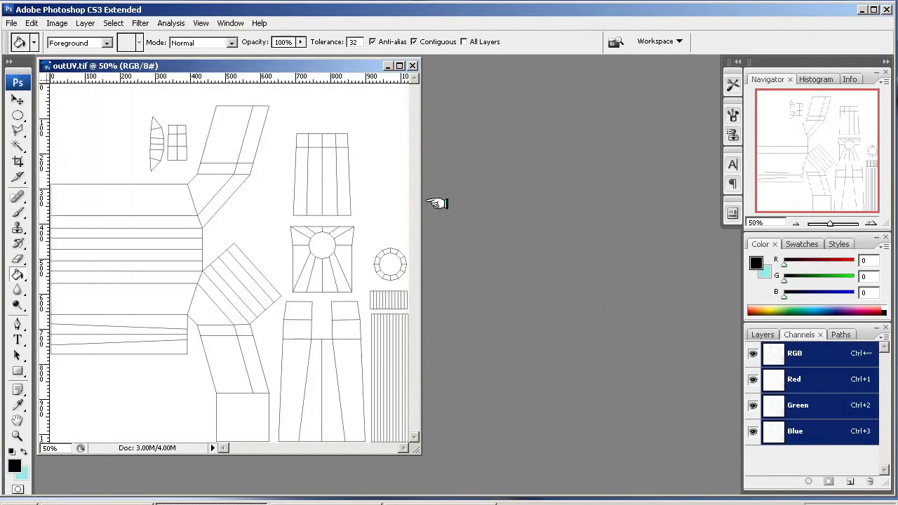
Convert the Background into a regular layer named "bkg".
{"action": "left_click", "coordinate": [763, 335]}
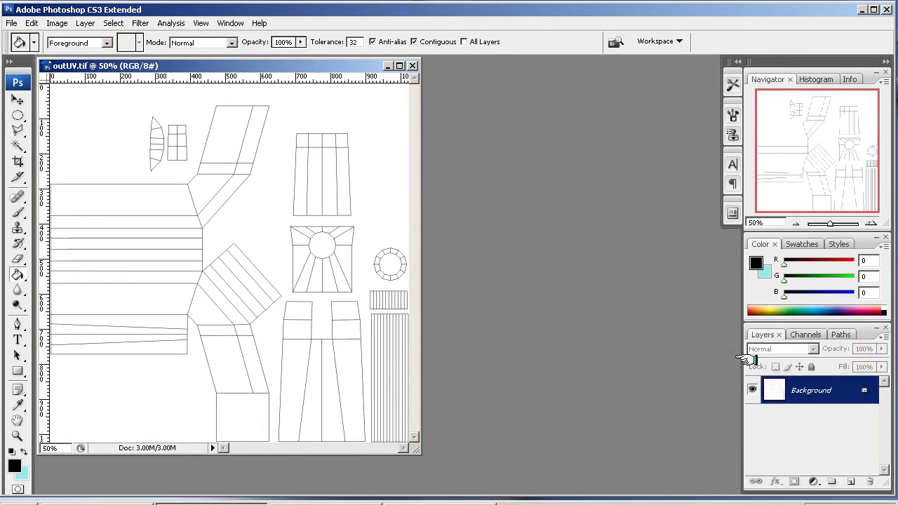
{"action": "double_click", "coordinate": [806, 390]}
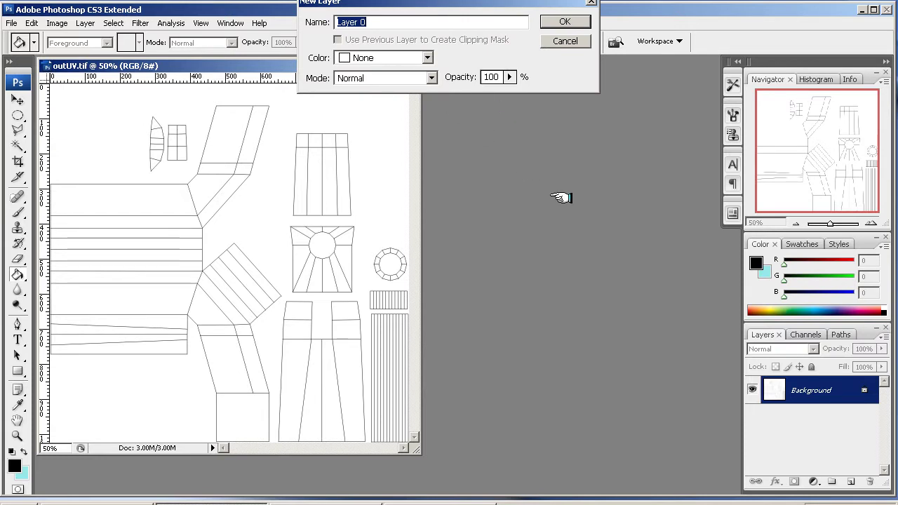
{"action": "type", "text": "bkg"}
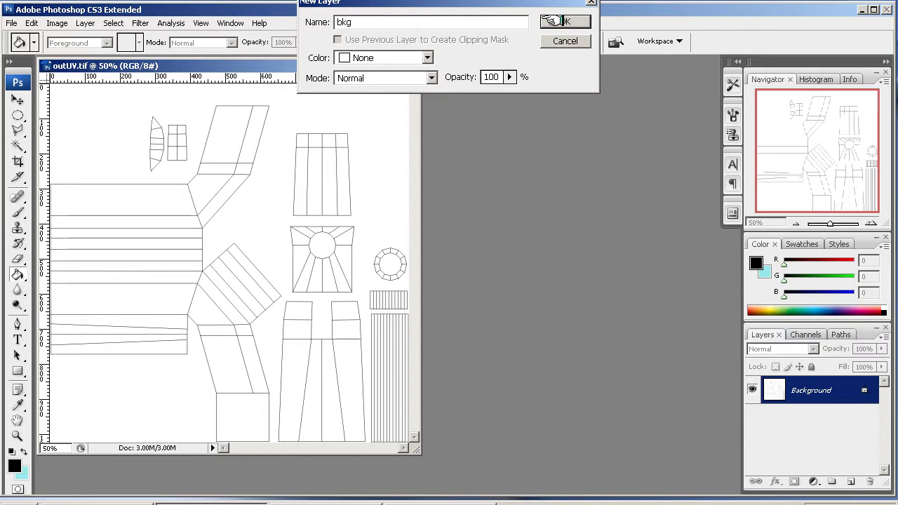
{"action": "left_click", "coordinate": [565, 21]}
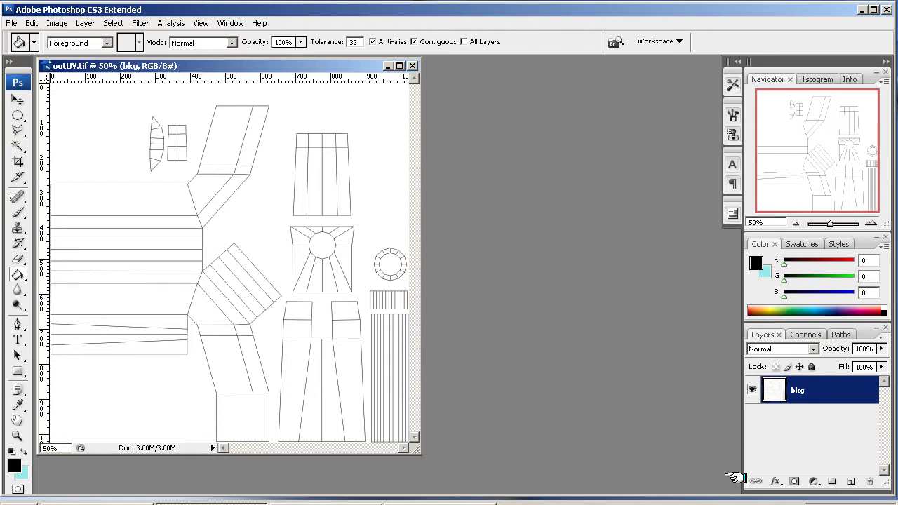
Duplicate the bkg layer within outUV.tif under the name "bkg copy".
{"action": "left_click", "coordinate": [884, 337]}
{"action": "left_click", "coordinate": [760, 71]}
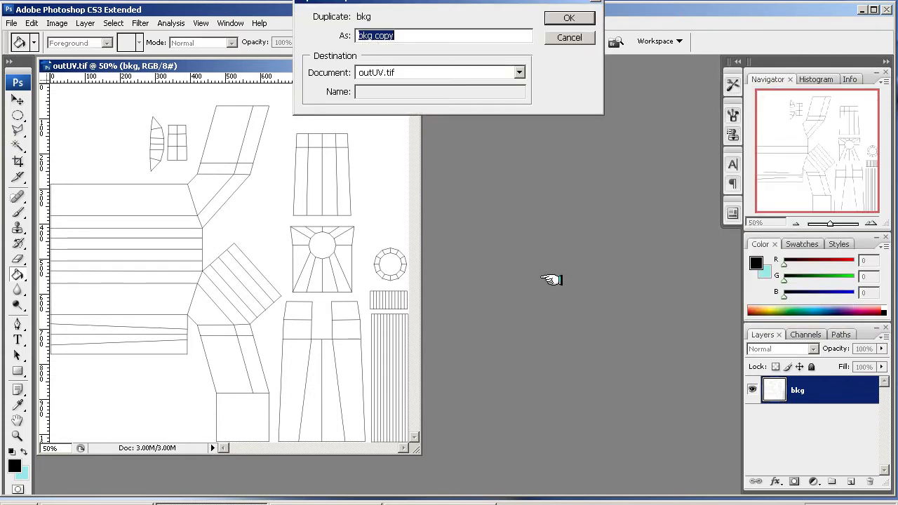
{"action": "left_click", "coordinate": [567, 19]}
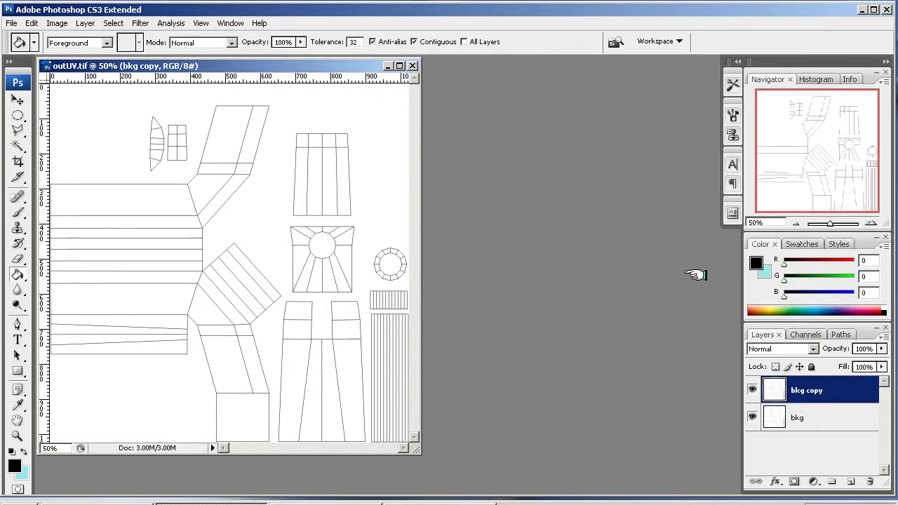
Set the bkg copy layer's blend mode to Multiply and merge it down into the bkg layer.
{"action": "left_click", "coordinate": [812, 349]}
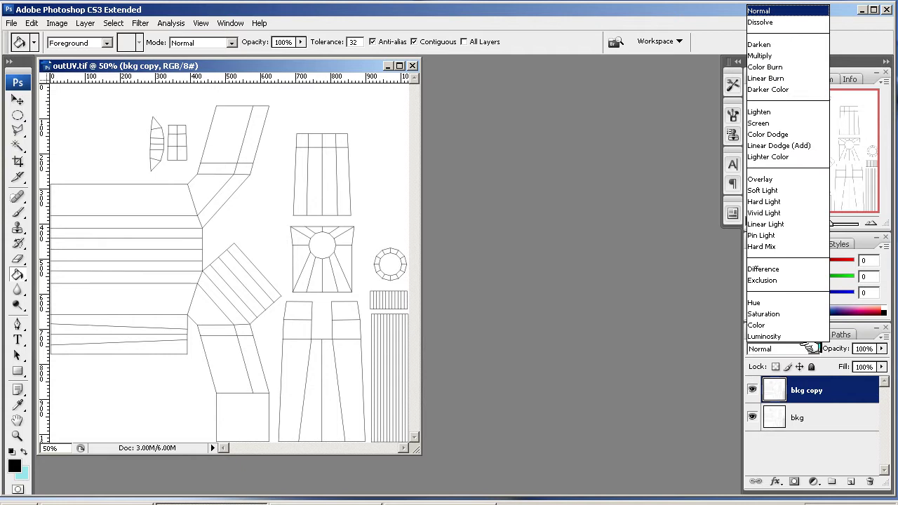
{"action": "left_click", "coordinate": [767, 57]}
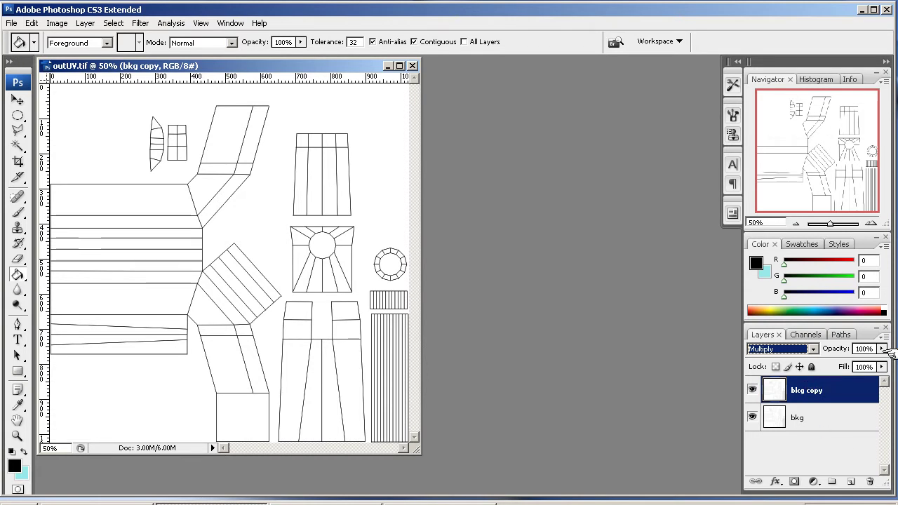
{"action": "left_click", "coordinate": [882, 336]}
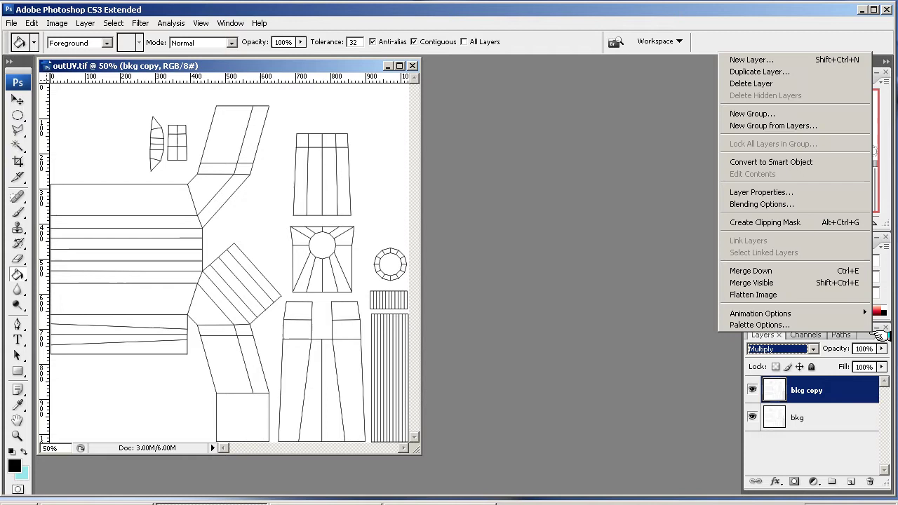
{"action": "left_click", "coordinate": [774, 272]}
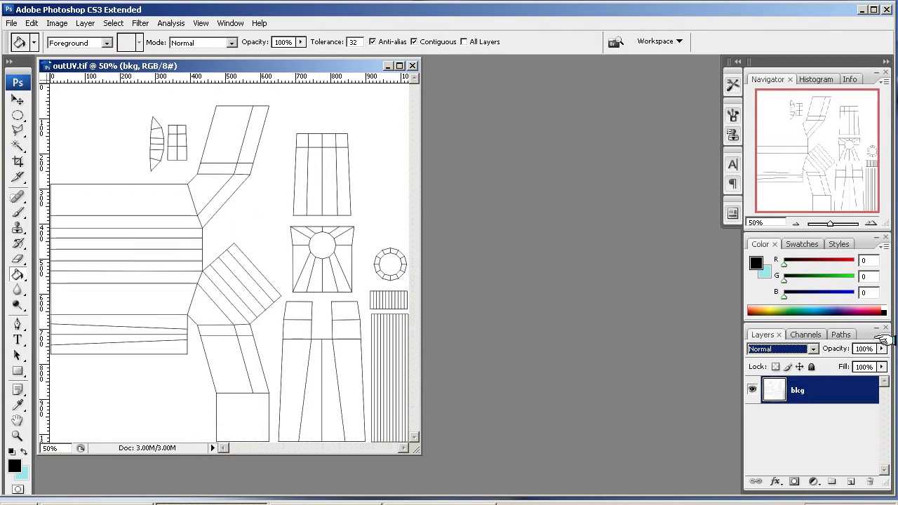
Create a new layer named "base_colour" above the bkg layer.
{"action": "left_click", "coordinate": [881, 336]}
{"action": "left_click", "coordinate": [737, 61]}
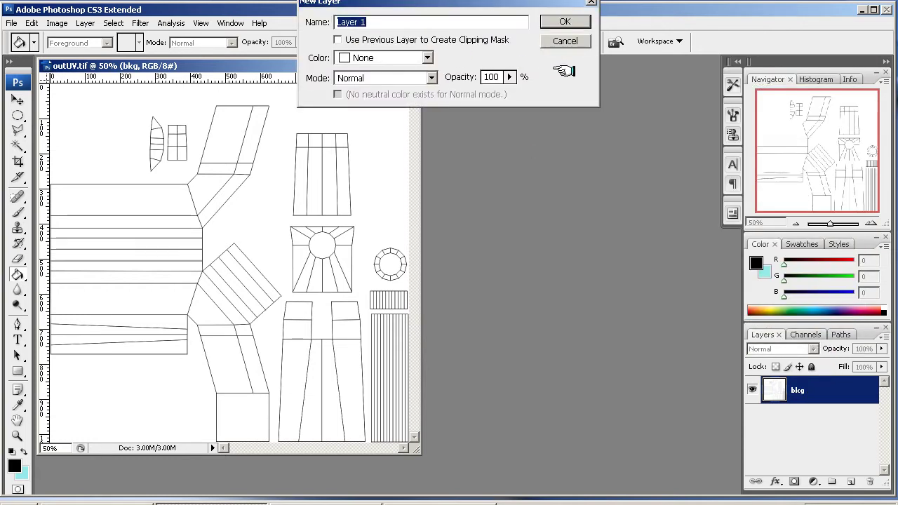
{"action": "type", "text": "base"}
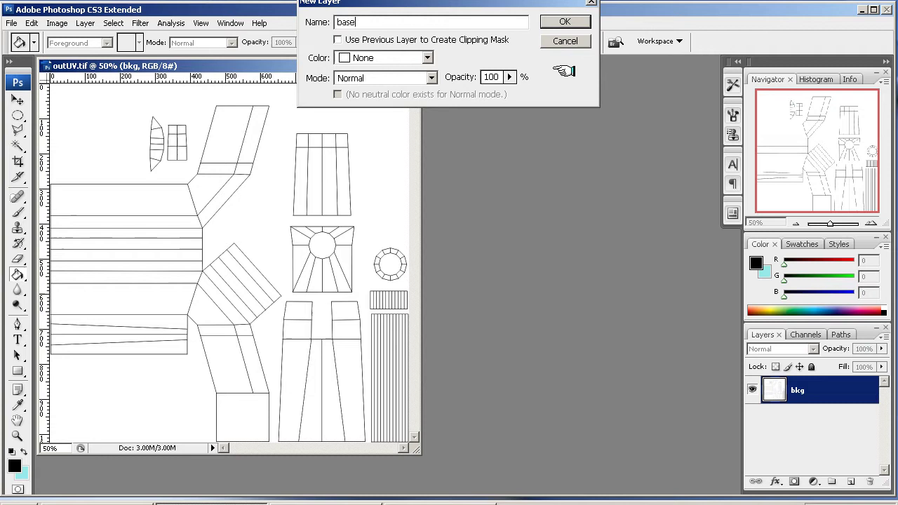
{"action": "type", "text": "_colo"}
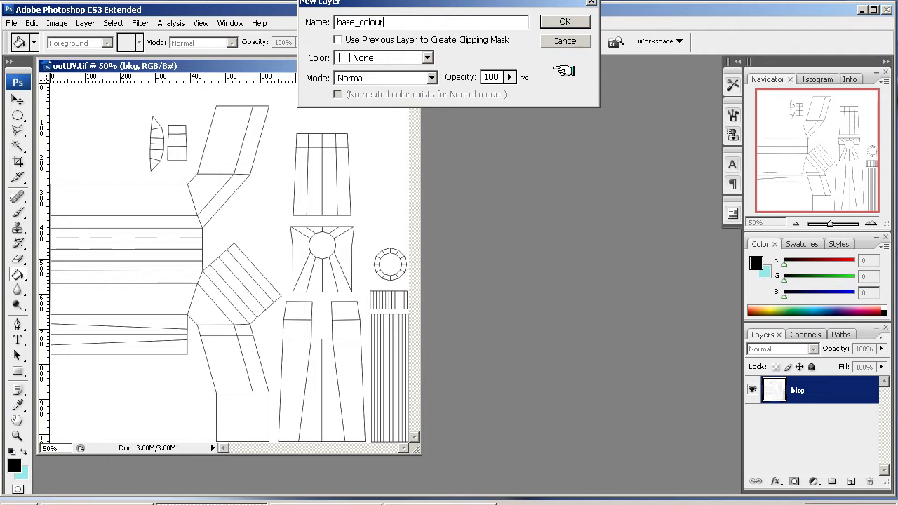
{"action": "type", "text": "ur"}
{"action": "left_click", "coordinate": [562, 22]}
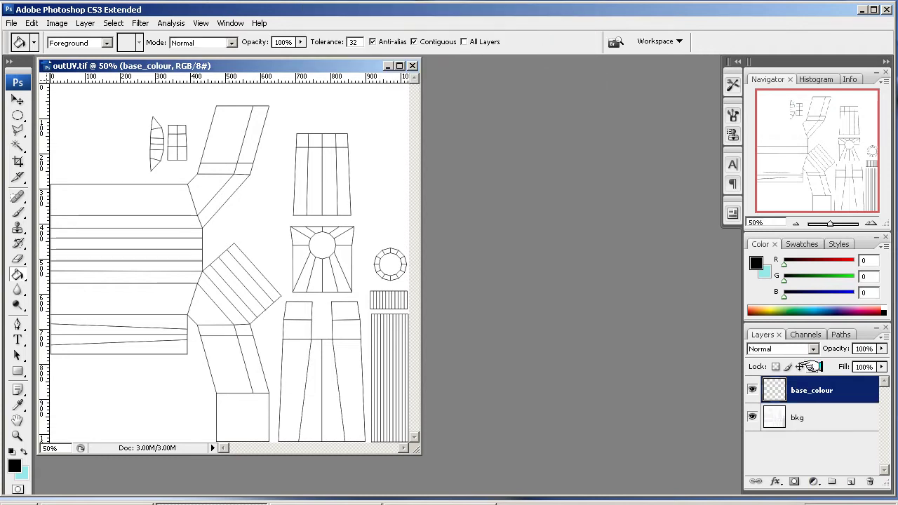
Set the foreground colour to golden yellow f7c911 and fill the whole base_colour layer with it using the Paint Bucket.
{"action": "left_click", "coordinate": [14, 465]}
{"action": "left_click", "coordinate": [737, 138]}
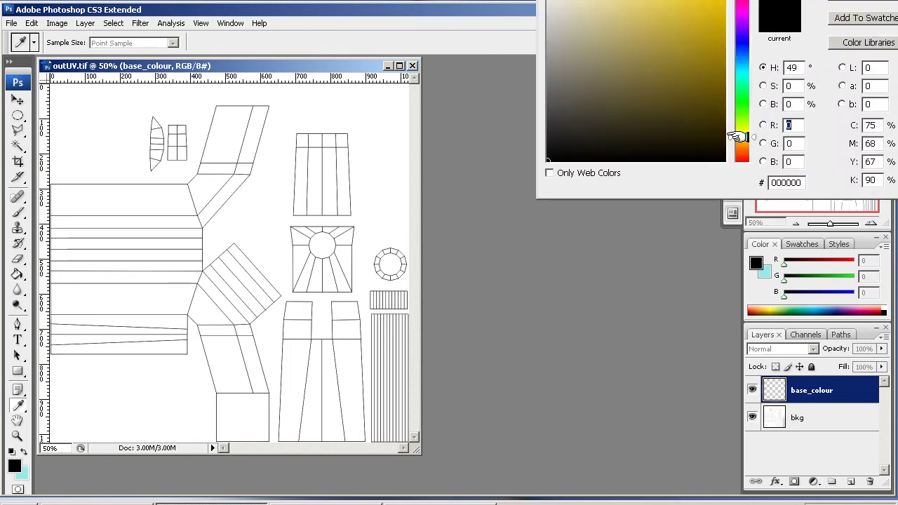
{"action": "left_click", "coordinate": [714, 2]}
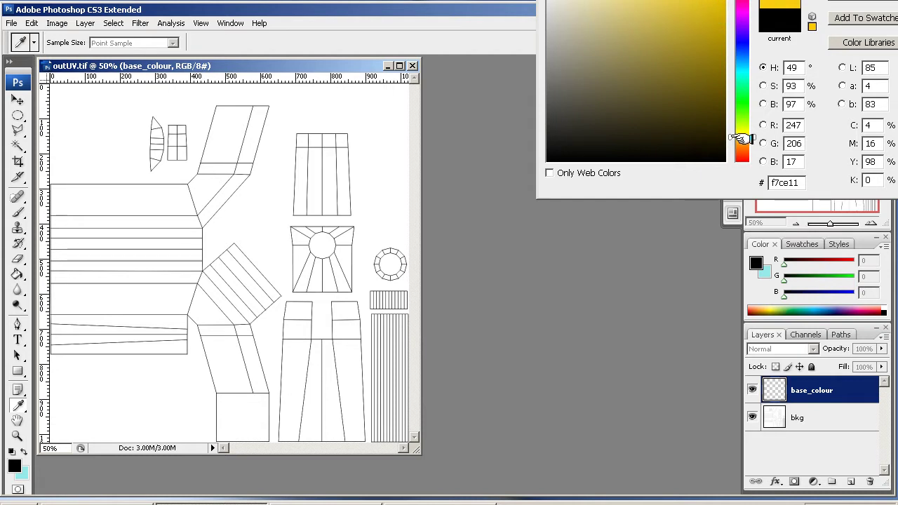
{"action": "left_click", "coordinate": [739, 138]}
{"action": "key", "text": "g"}
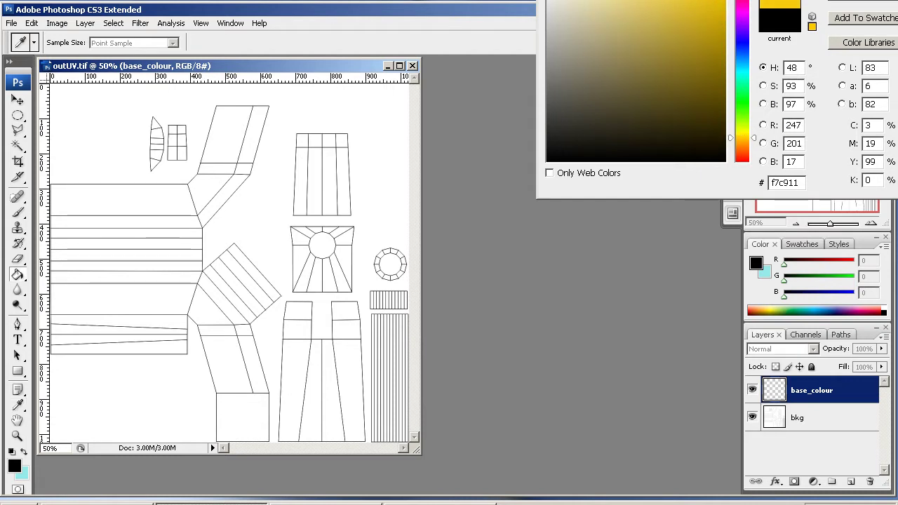
{"action": "key", "text": "Return"}
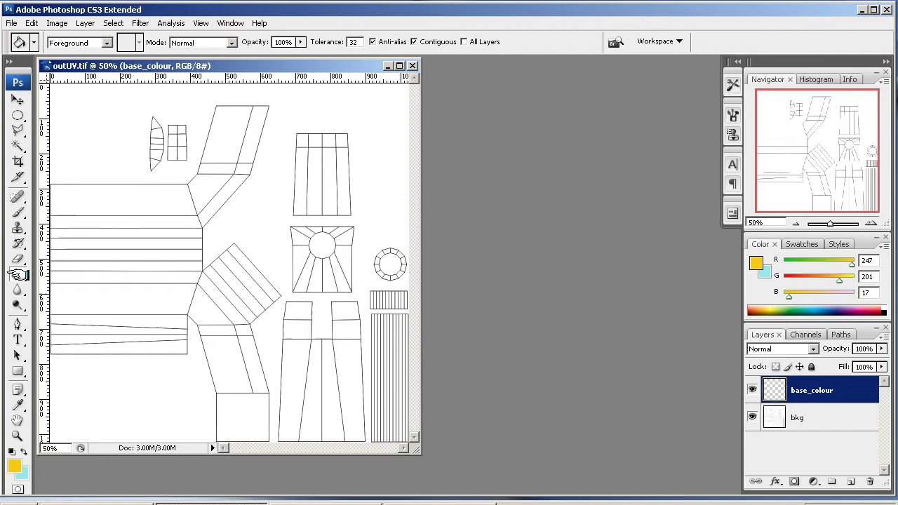
{"action": "left_click", "coordinate": [186, 256]}
Move the base_colour layer below bkg and set the bkg layer's blend mode to Multiply.
{"action": "left_click_drag", "start_coordinate": [790, 385], "coordinate": [802, 424]}
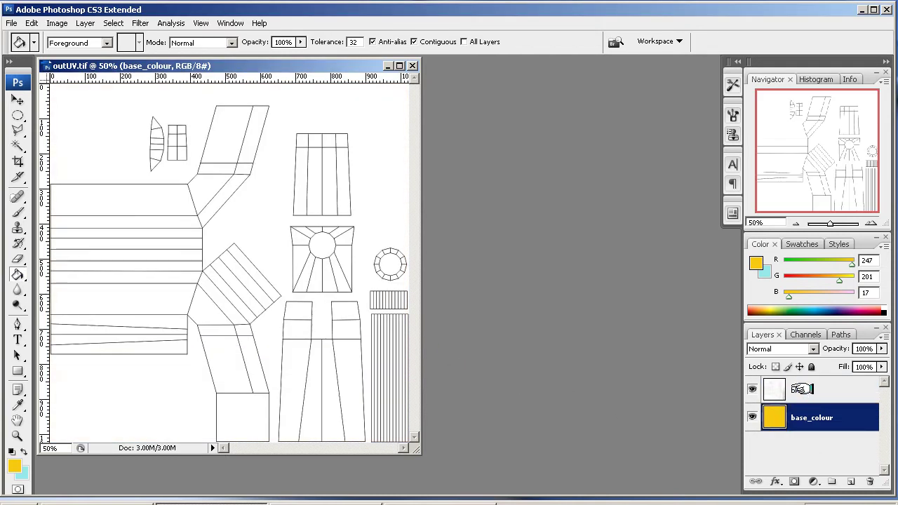
{"action": "left_click", "coordinate": [801, 391]}
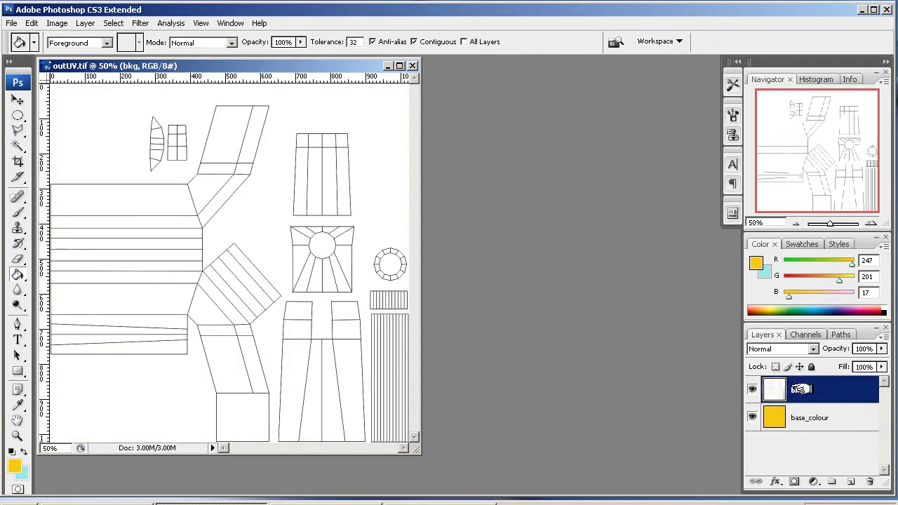
{"action": "left_click", "coordinate": [814, 349]}
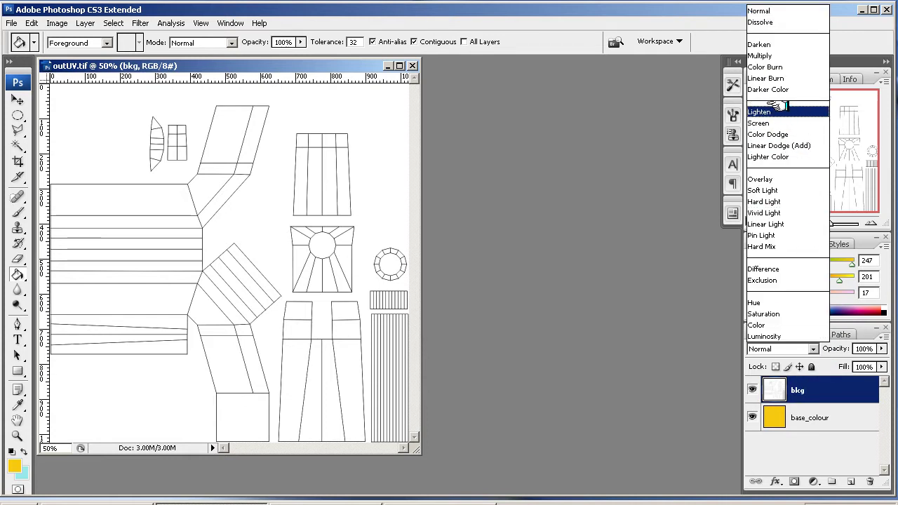
{"action": "left_click", "coordinate": [761, 55]}
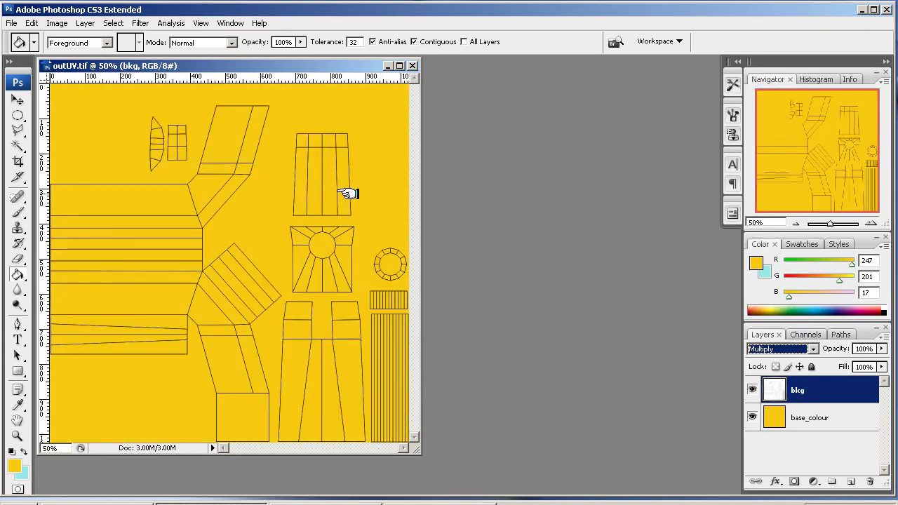
Save the layered image as colour_map.psd in Photoshop format in the images folder, with Maximize compatibility on.
{"action": "left_click", "coordinate": [11, 23]}
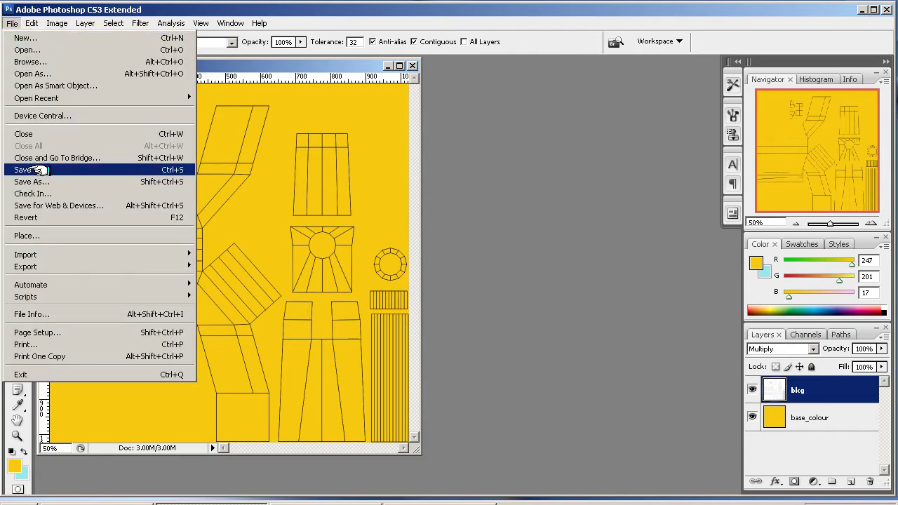
{"action": "left_click", "coordinate": [36, 170]}
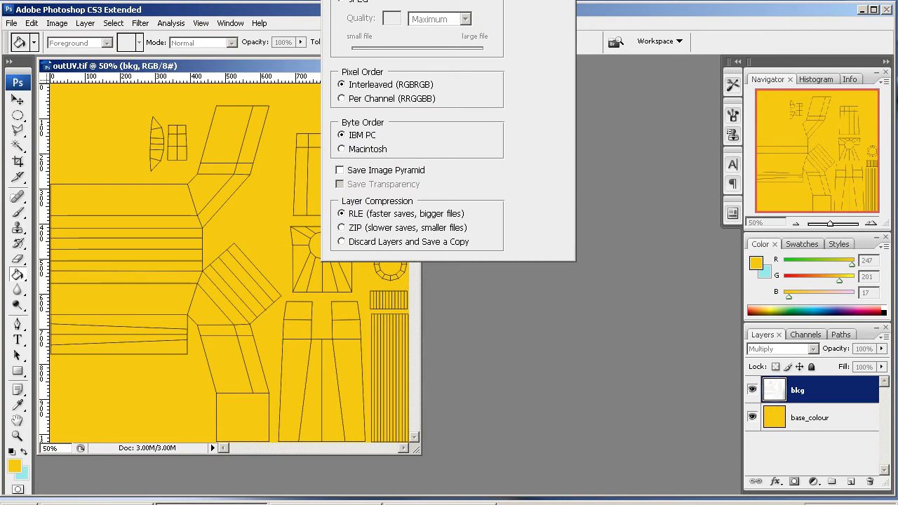
{"action": "left_click", "coordinate": [12, 23]}
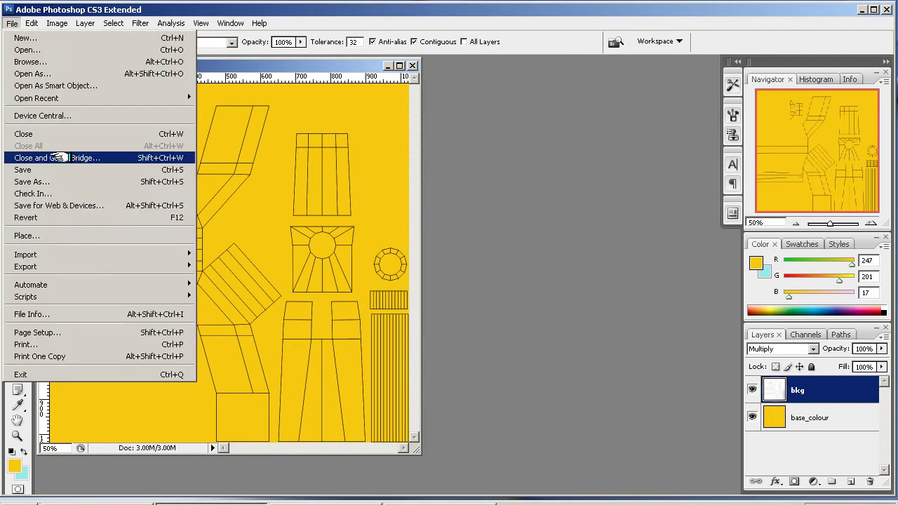
{"action": "left_click", "coordinate": [32, 181]}
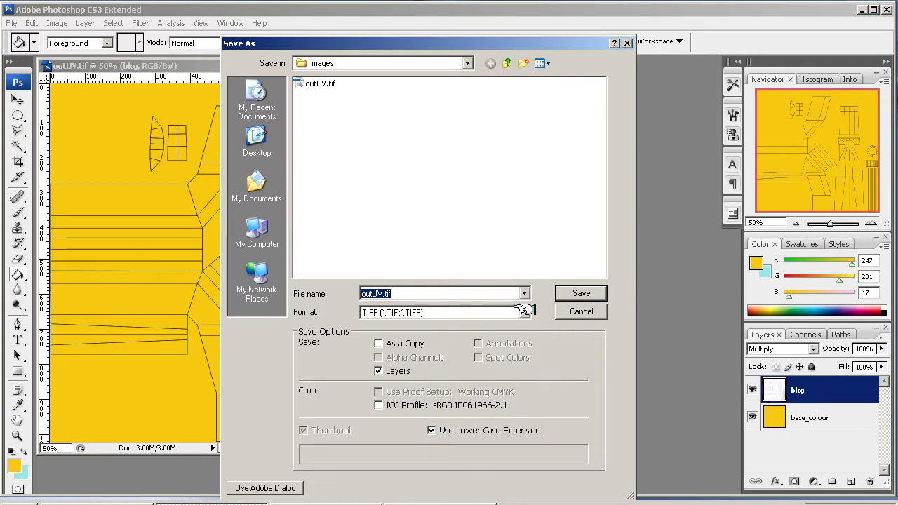
{"action": "left_click", "coordinate": [523, 312]}
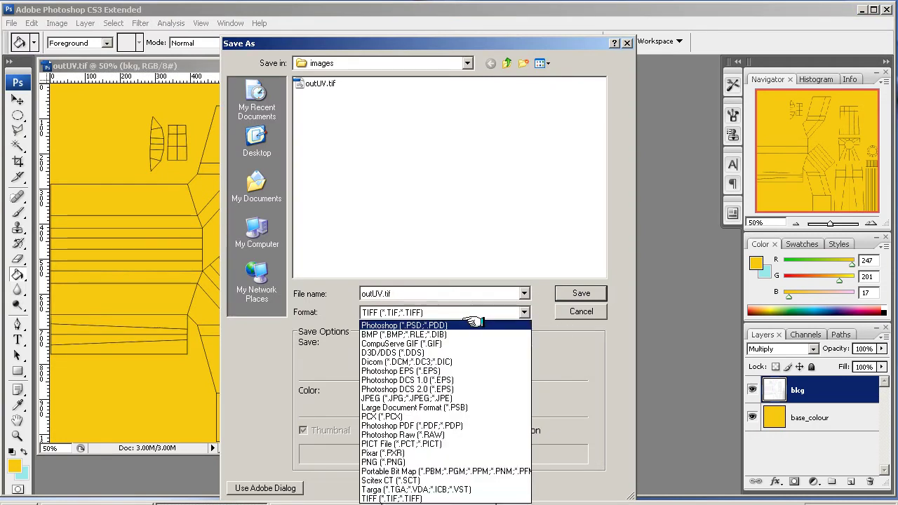
{"action": "left_click", "coordinate": [484, 324]}
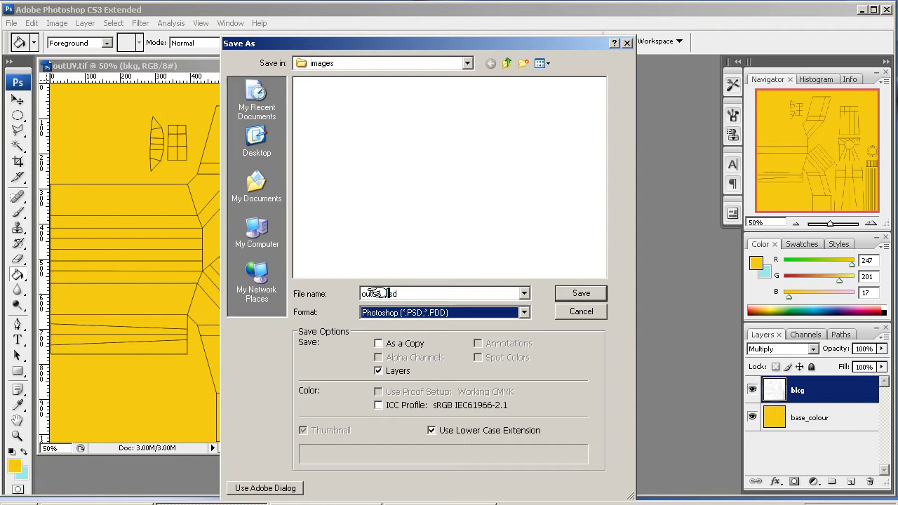
{"action": "left_click_drag", "start_coordinate": [361, 294], "coordinate": [334, 294]}
{"action": "type", "text": "colour_map"}
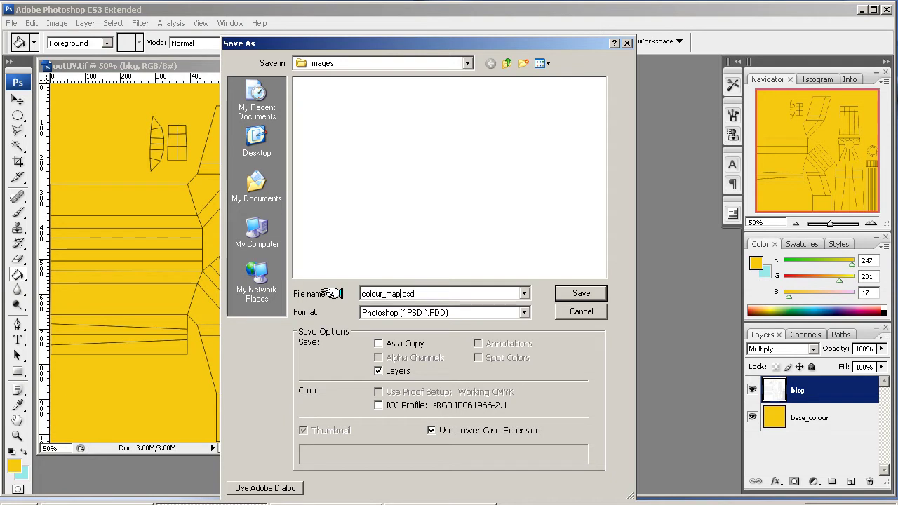
{"action": "left_click", "coordinate": [580, 293]}
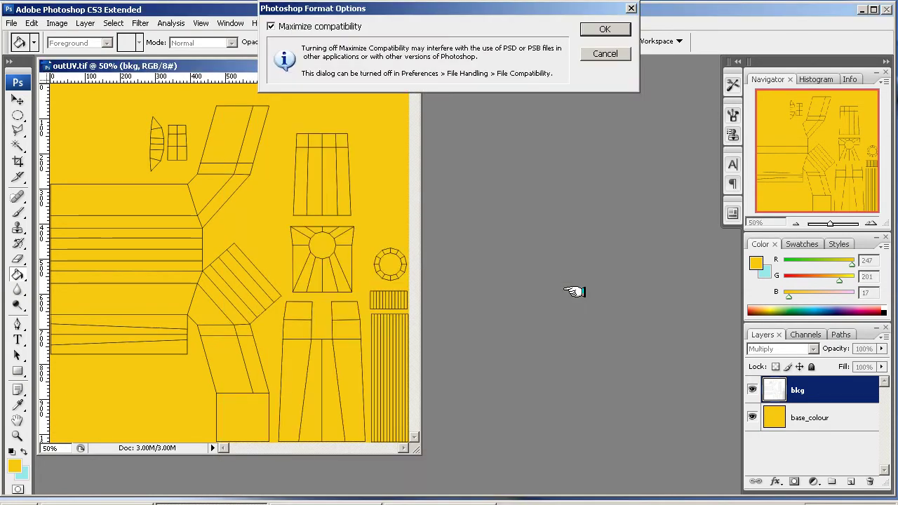
{"action": "left_click", "coordinate": [596, 27]}
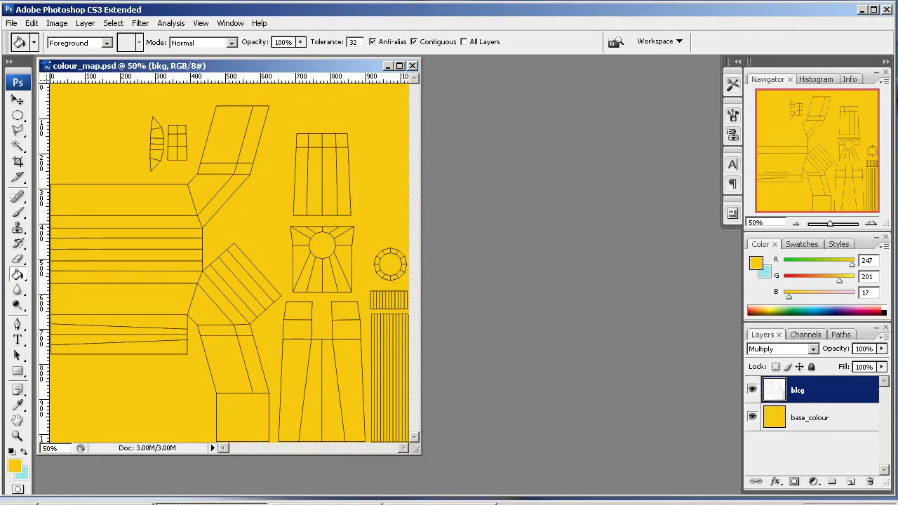
Save a TIFF copy named colour_map.tif in the sourceimages folder, with layers discarded.
{"action": "left_click", "coordinate": [11, 23]}
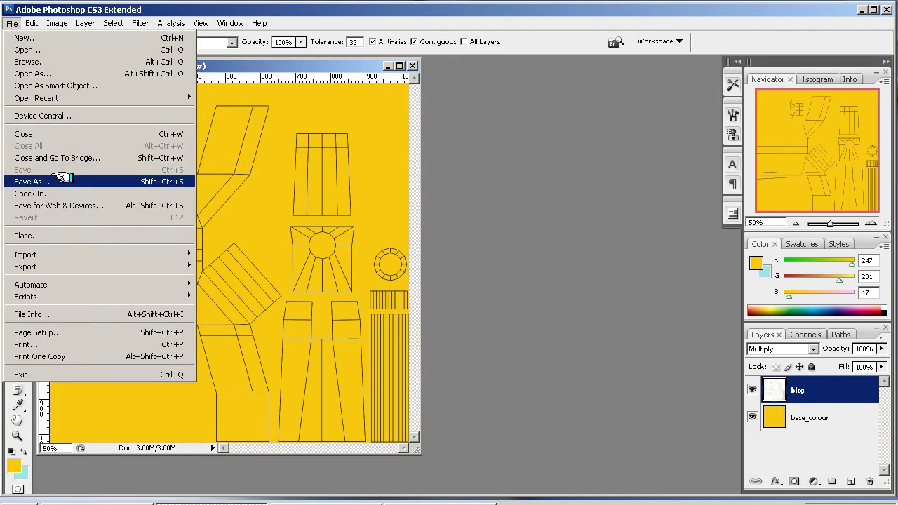
{"action": "left_click", "coordinate": [62, 179]}
{"action": "left_click", "coordinate": [523, 313]}
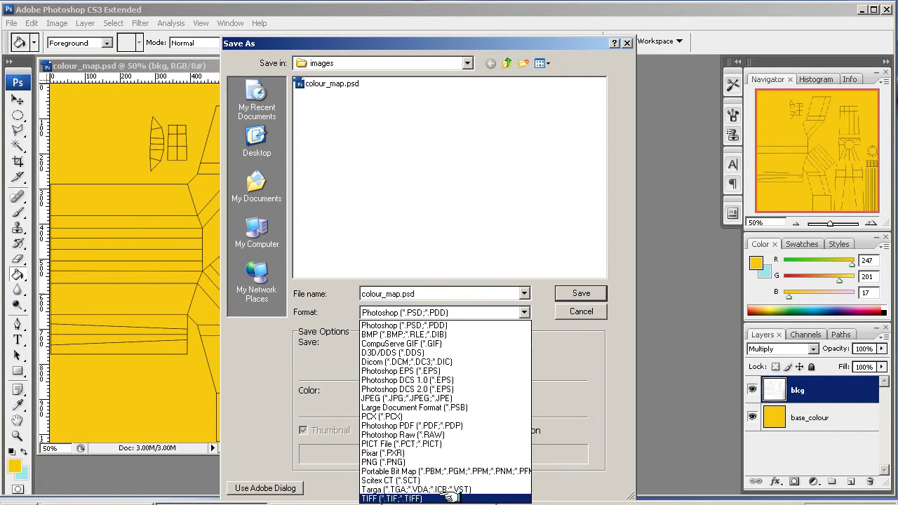
{"action": "left_click", "coordinate": [421, 498]}
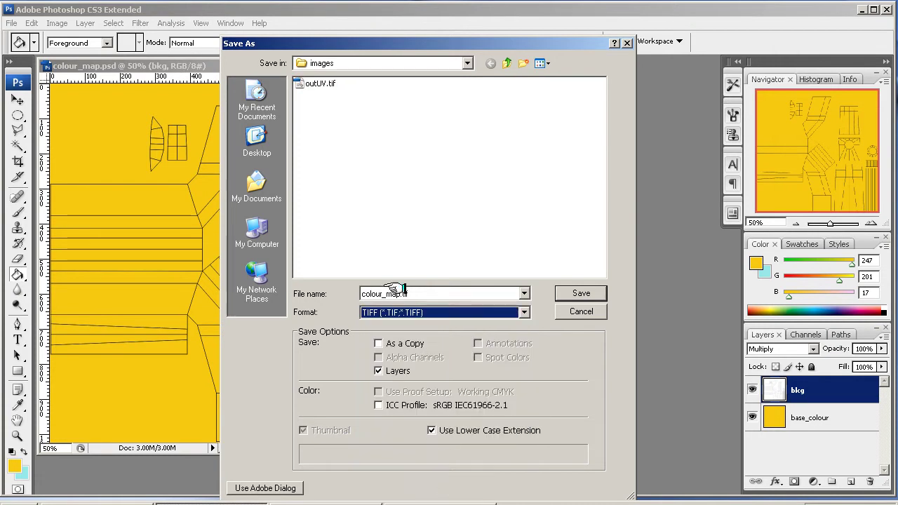
{"action": "left_click", "coordinate": [506, 63]}
{"action": "double_click", "coordinate": [328, 227]}
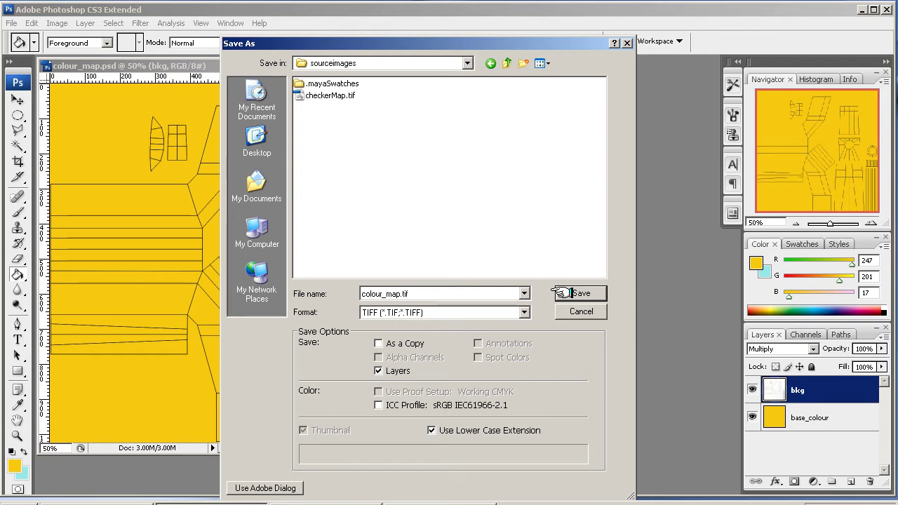
{"action": "left_click", "coordinate": [562, 293]}
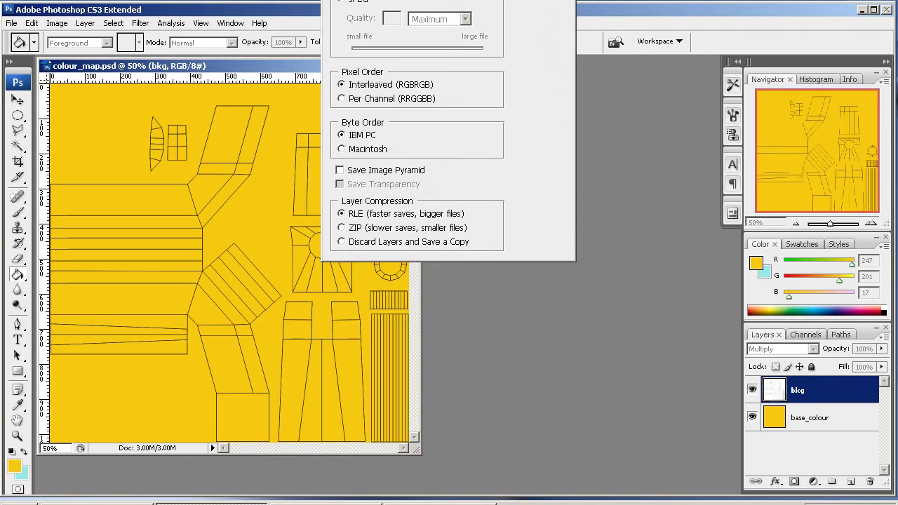
{"action": "left_click", "coordinate": [342, 240]}
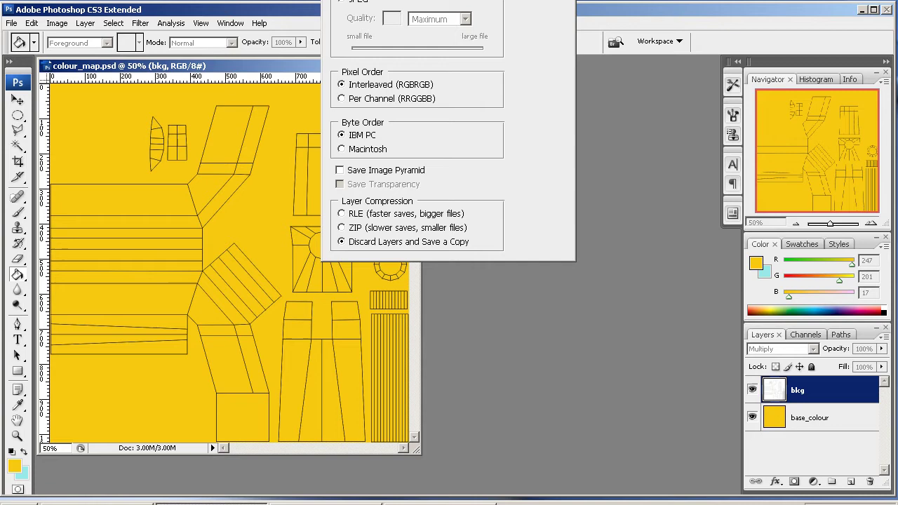
{"action": "left_click_drag", "start_coordinate": [449, 0], "coordinate": [454, 63]}
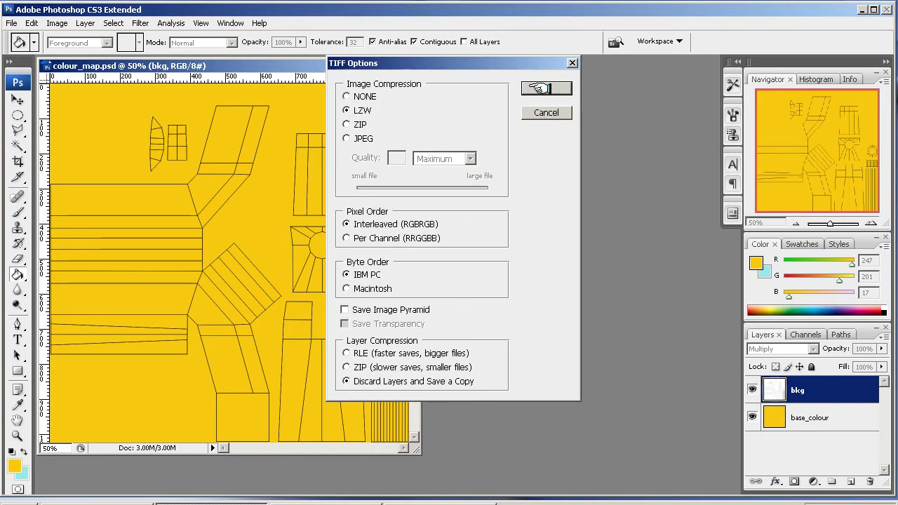
{"action": "left_click", "coordinate": [538, 89]}
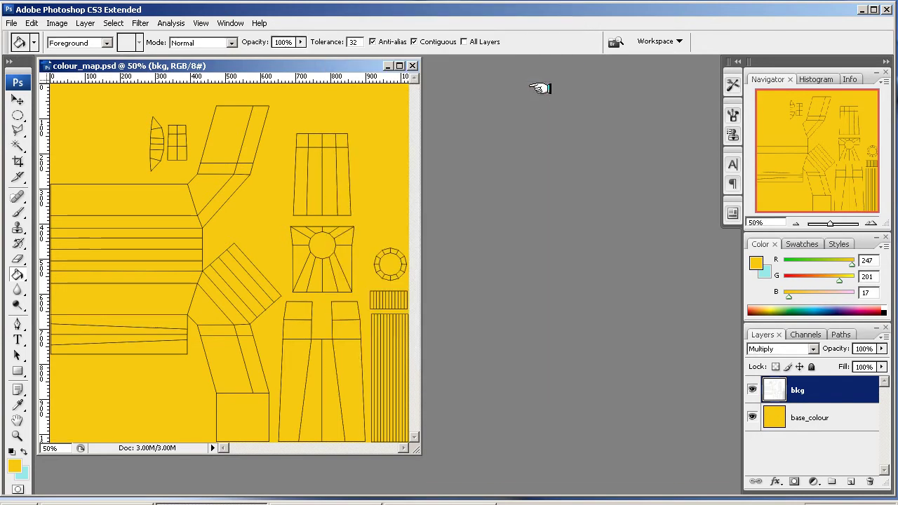
Close Photoshop and launch Maya 2010.
{"action": "left_click", "coordinate": [883, 10]}
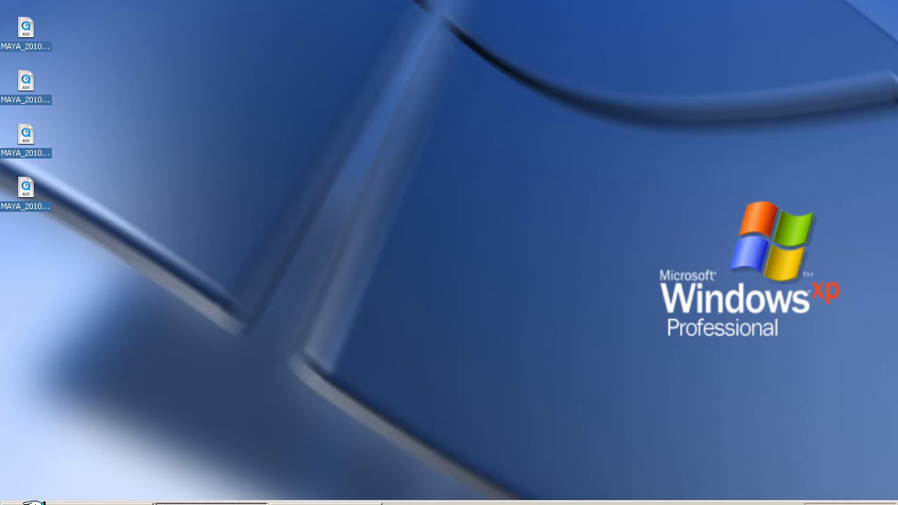
{"action": "left_click", "coordinate": [20, 503]}
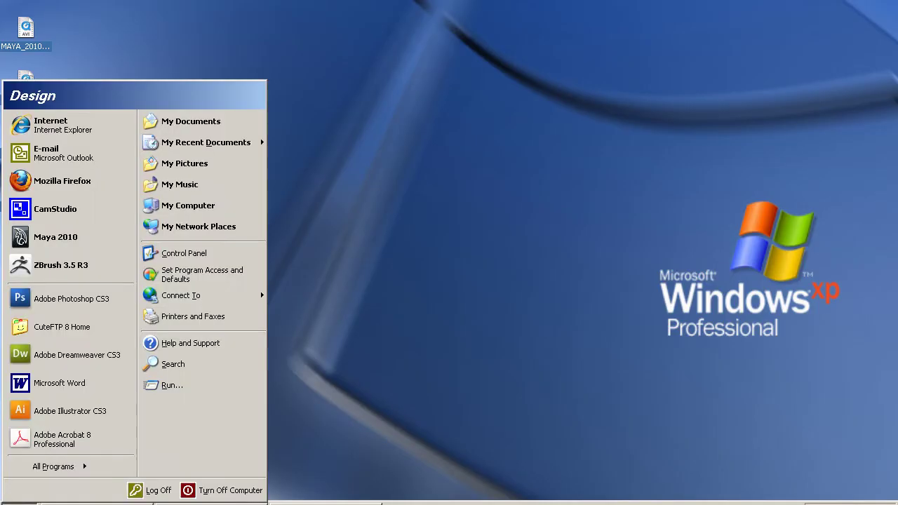
{"action": "left_click", "coordinate": [67, 238]}
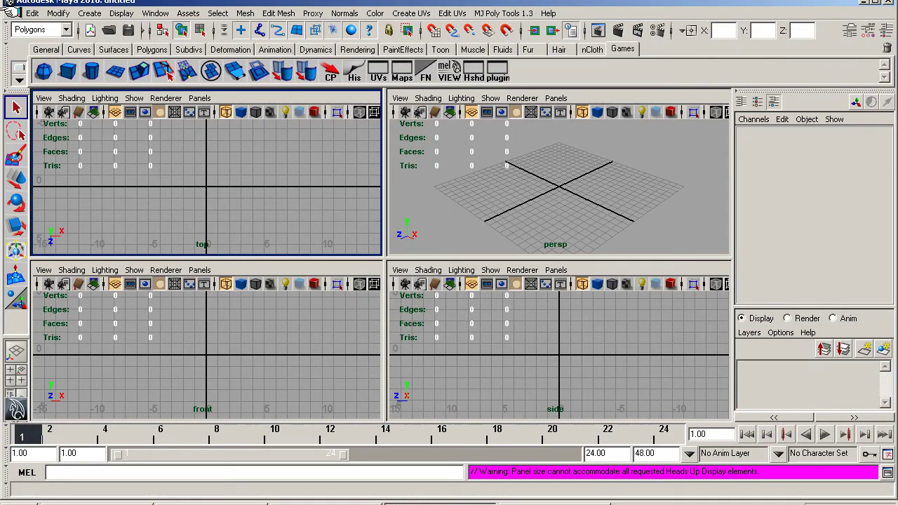
Open the scene gun_uv_layout.mb from the scenes folder of the project1_IBM project.
{"action": "left_click", "coordinate": [12, 13]}
{"action": "left_click", "coordinate": [28, 46]}
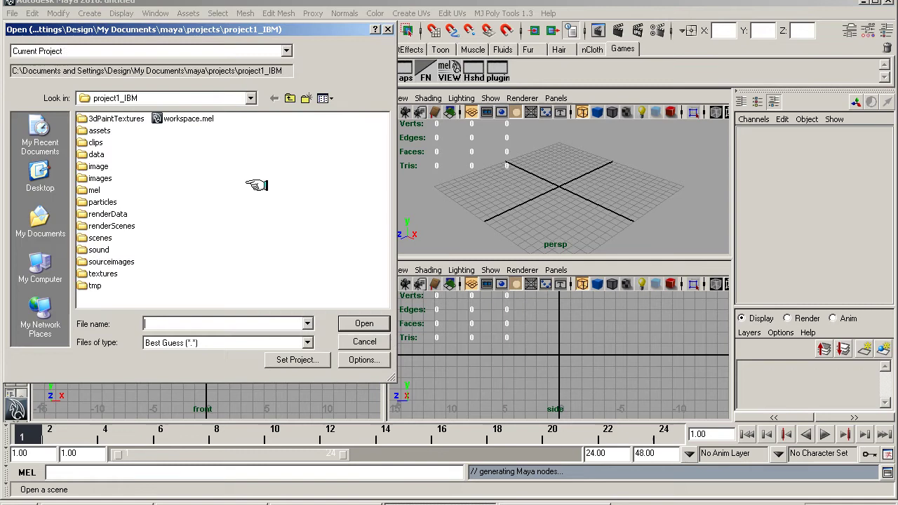
{"action": "double_click", "coordinate": [95, 239]}
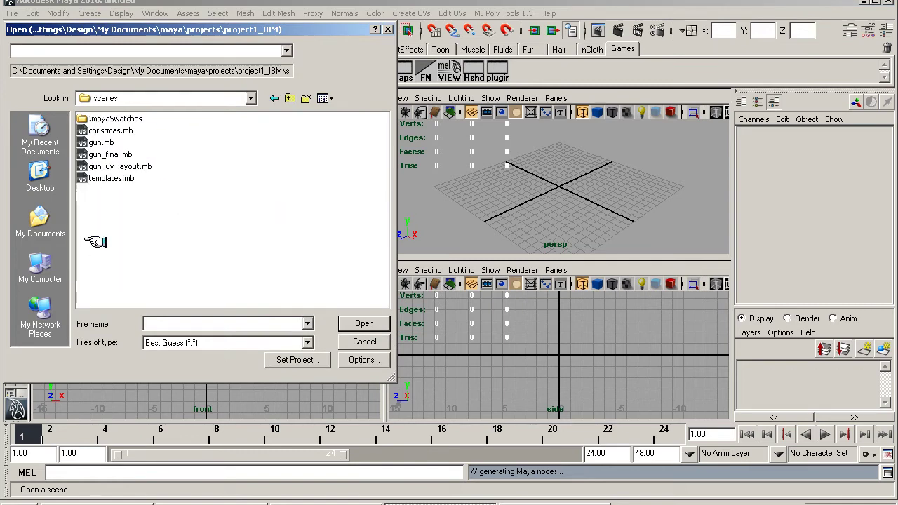
{"action": "double_click", "coordinate": [101, 166]}
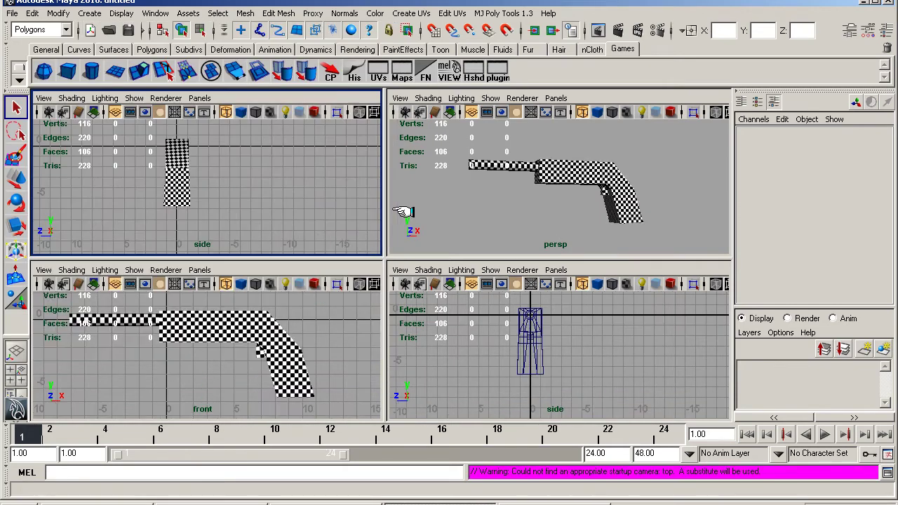
Save the scene under the new name gun_colour in the scenes folder as mayaBinary.
{"action": "left_click", "coordinate": [13, 14]}
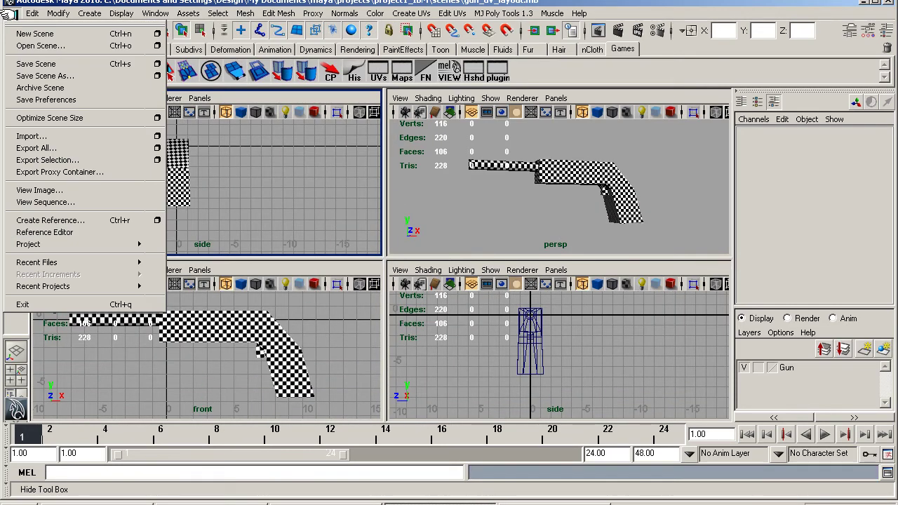
{"action": "left_click", "coordinate": [32, 73]}
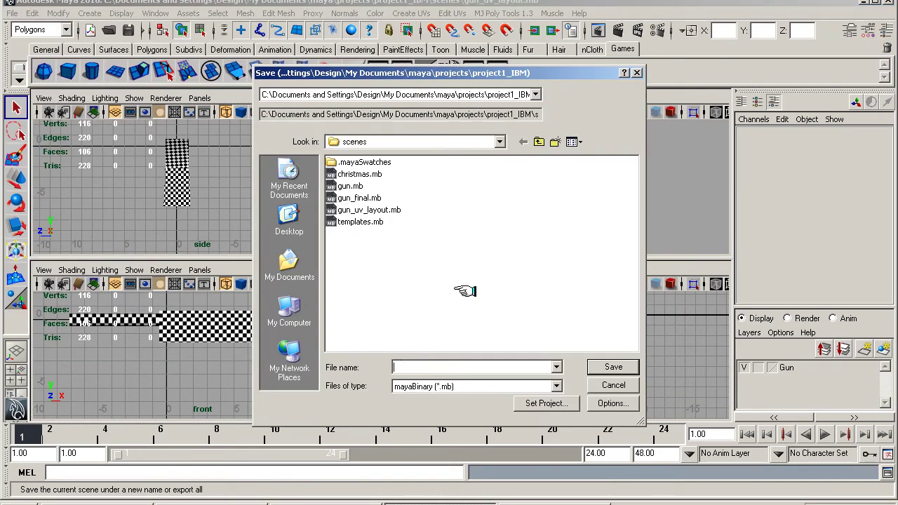
{"action": "type", "text": "gun"}
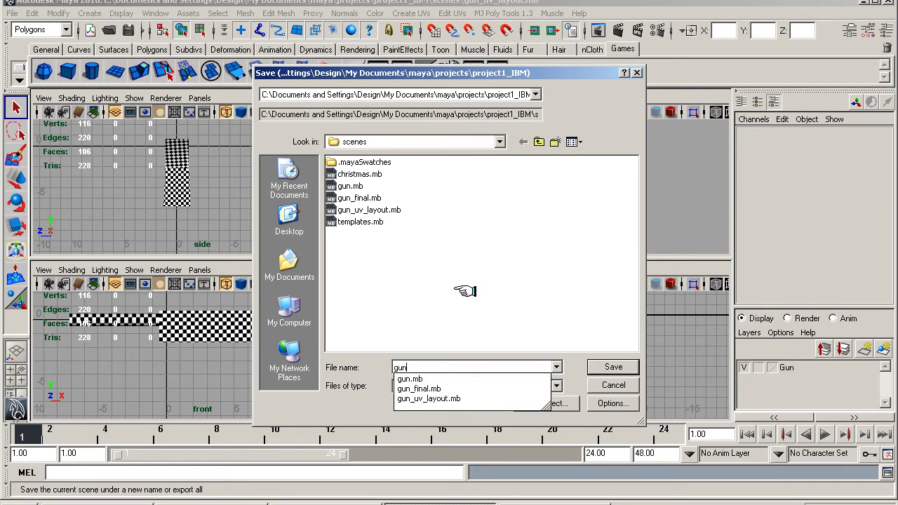
{"action": "type", "text": "_"}
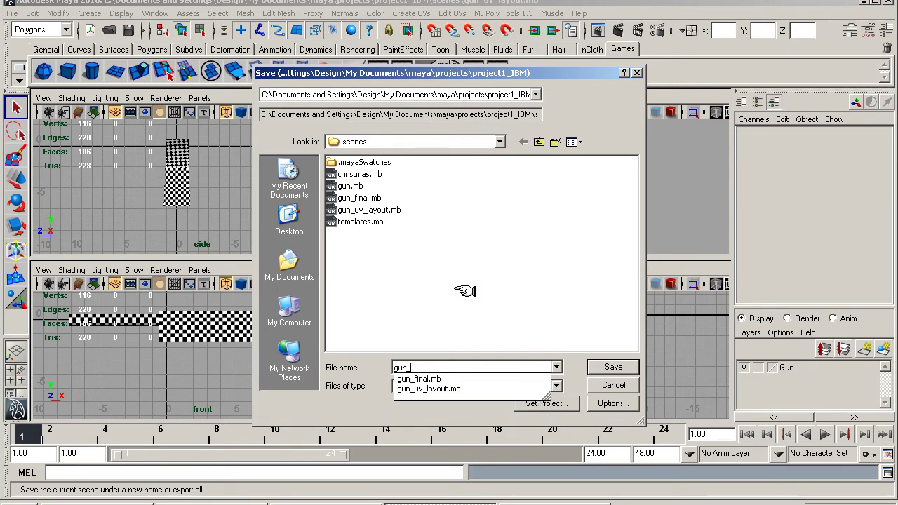
{"action": "type", "text": "colour"}
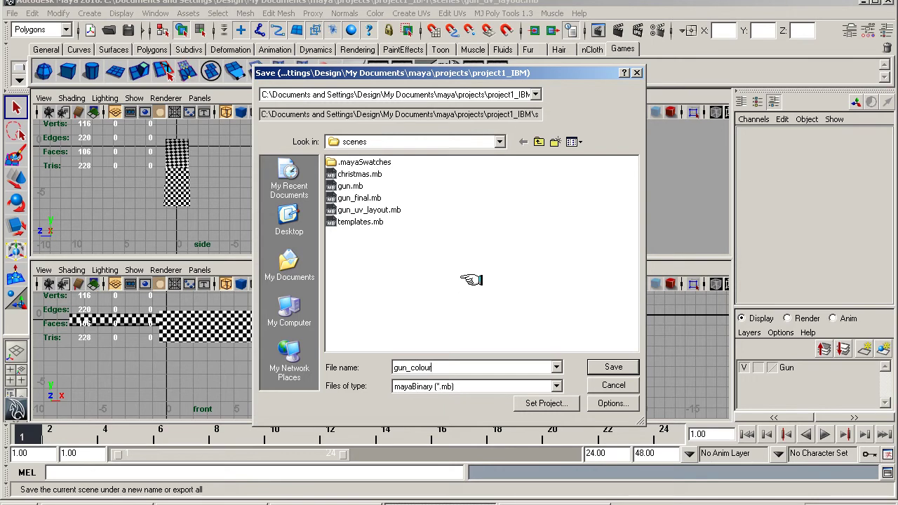
{"action": "left_click", "coordinate": [618, 367]}
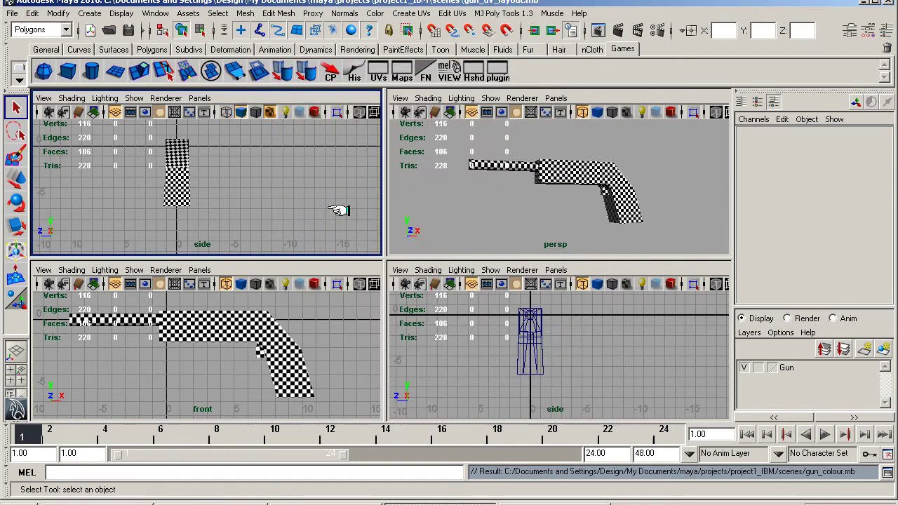
Select the gun model in the perspective view and assign a new Lambert material to it.
{"action": "left_click", "coordinate": [485, 213]}
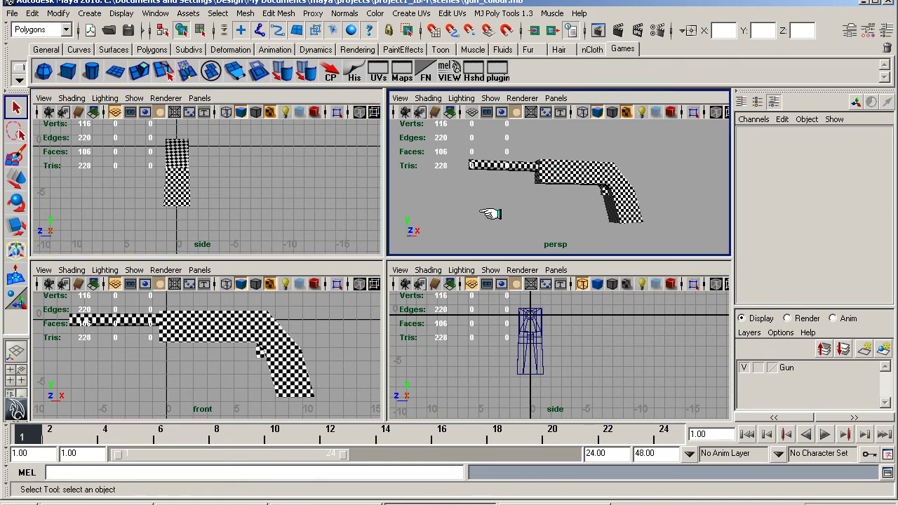
{"action": "key", "text": "space"}
{"action": "left_click", "coordinate": [442, 255]}
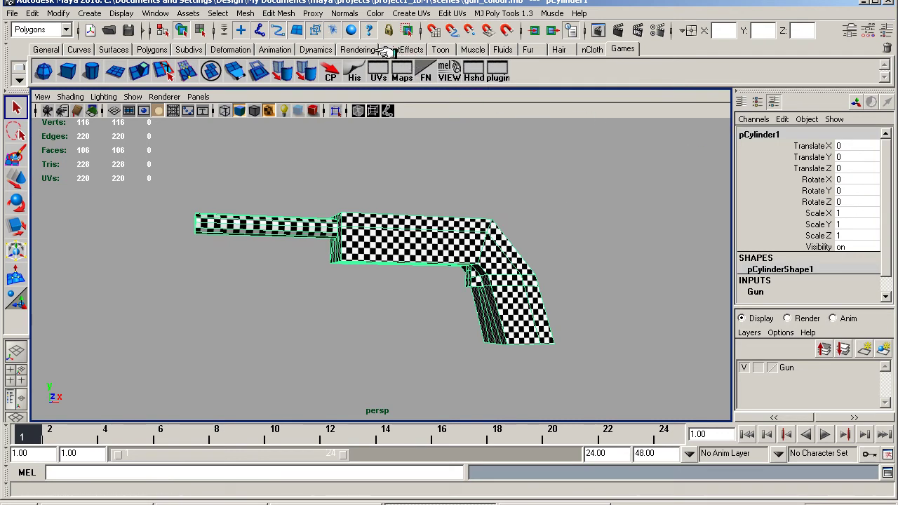
{"action": "left_click", "coordinate": [358, 49]}
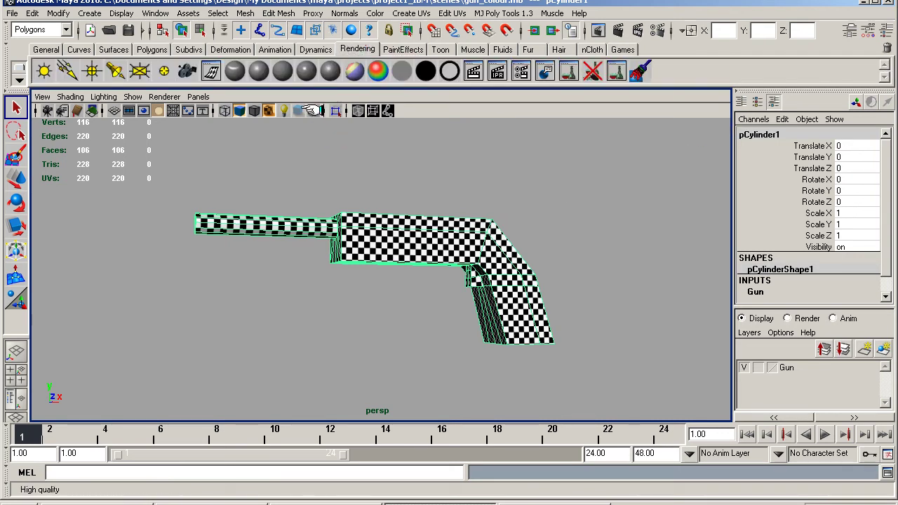
{"action": "left_click", "coordinate": [281, 71]}
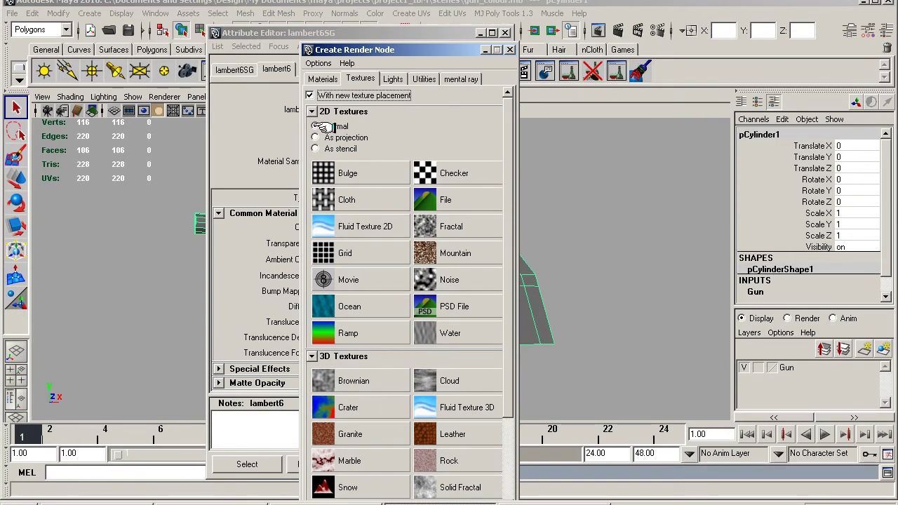
Connect a File texture to the new Lambert's color and load colour_map.tif from the sourceimages folder into it.
{"action": "left_click", "coordinate": [442, 200]}
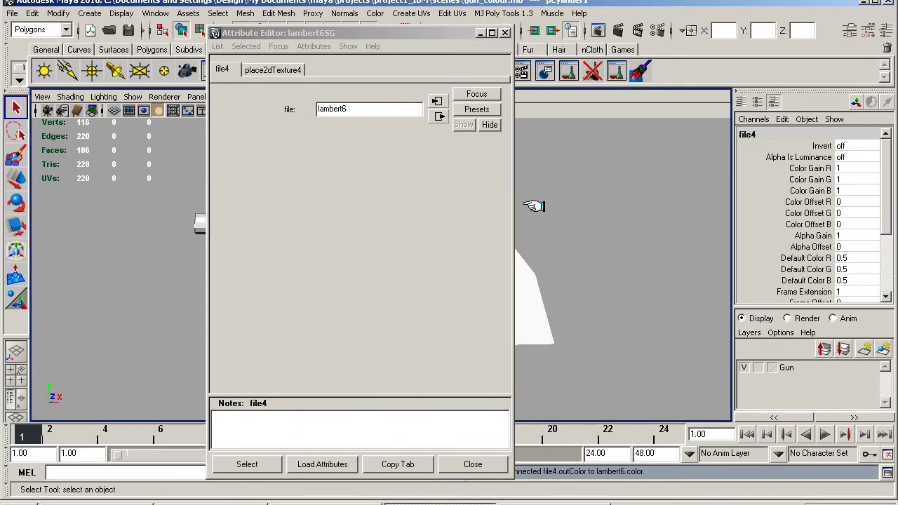
{"action": "left_click", "coordinate": [471, 261]}
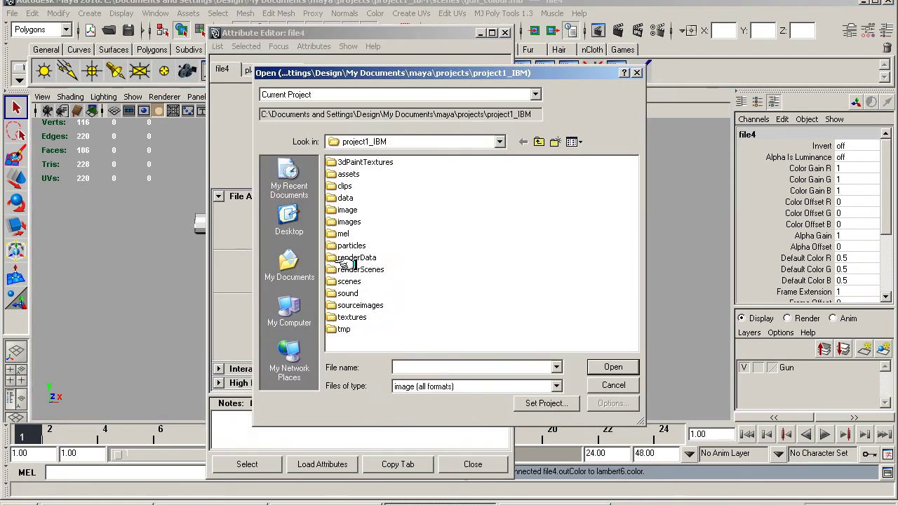
{"action": "double_click", "coordinate": [358, 306]}
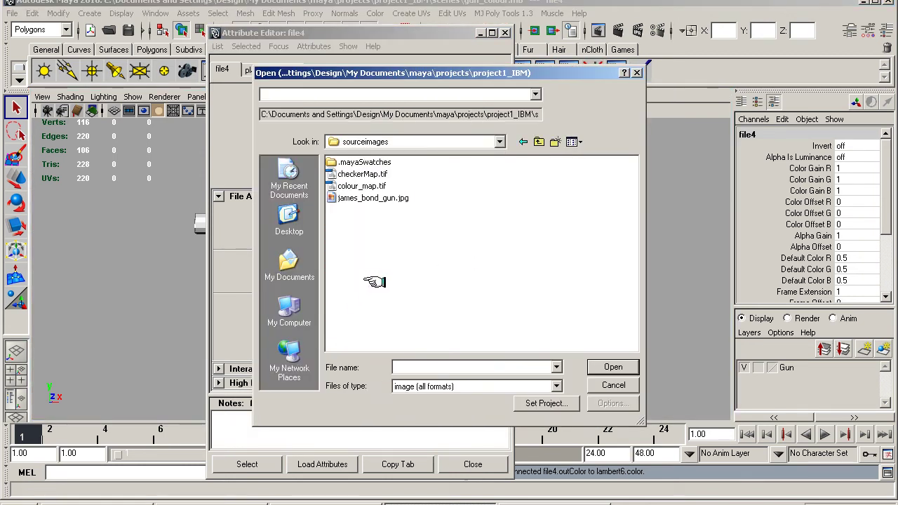
{"action": "left_click", "coordinate": [361, 186]}
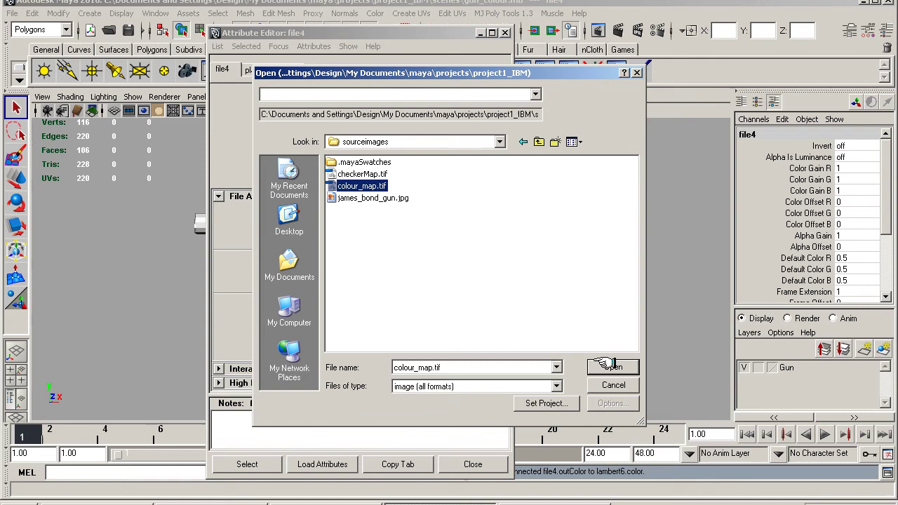
{"action": "left_click", "coordinate": [609, 367]}
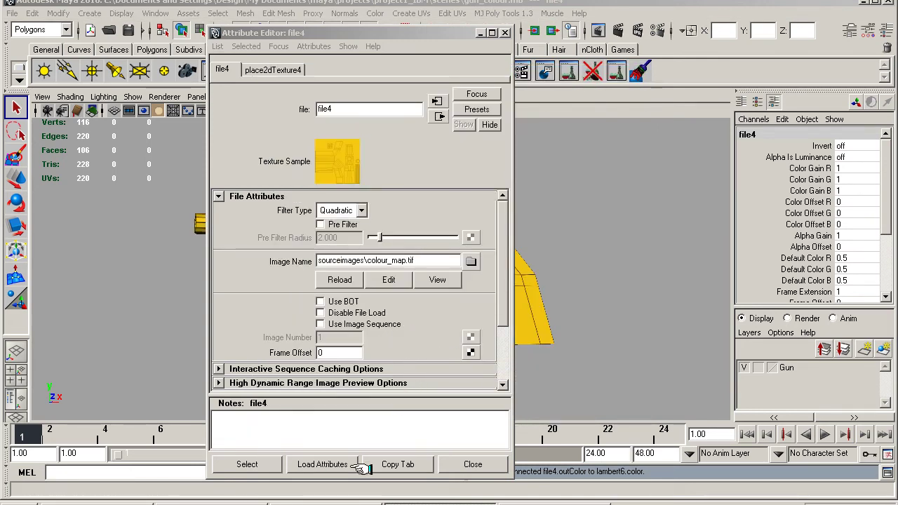
{"action": "left_click", "coordinate": [469, 464]}
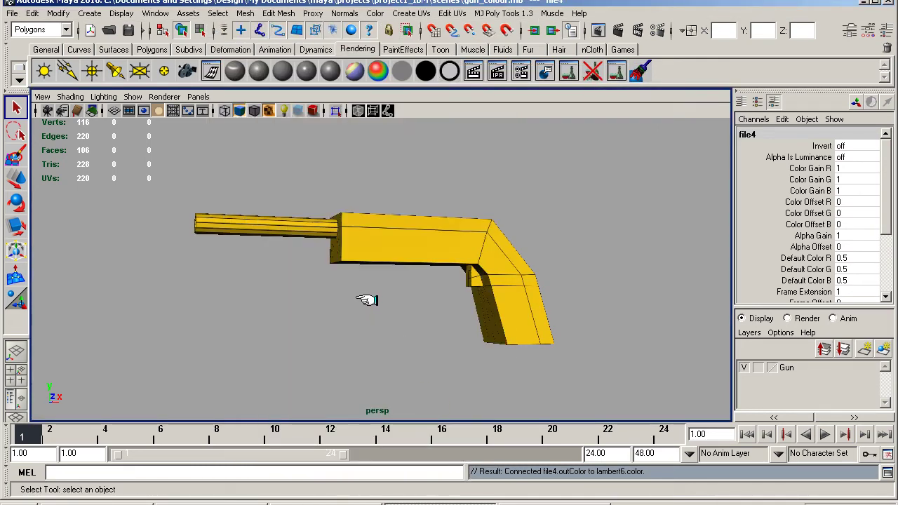
Examine the colour map on the textured gun model from the side, front and rear in the perspective view.
{"action": "left_click_drag", "start_coordinate": [368, 282], "coordinate": [249, 252], "text": "alt"}
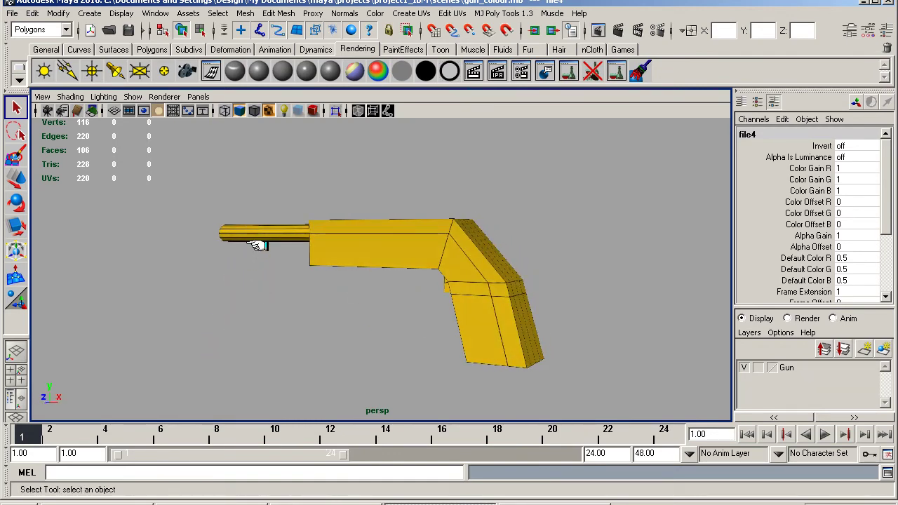
{"action": "left_click_drag", "start_coordinate": [294, 272], "coordinate": [341, 280], "text": "alt"}
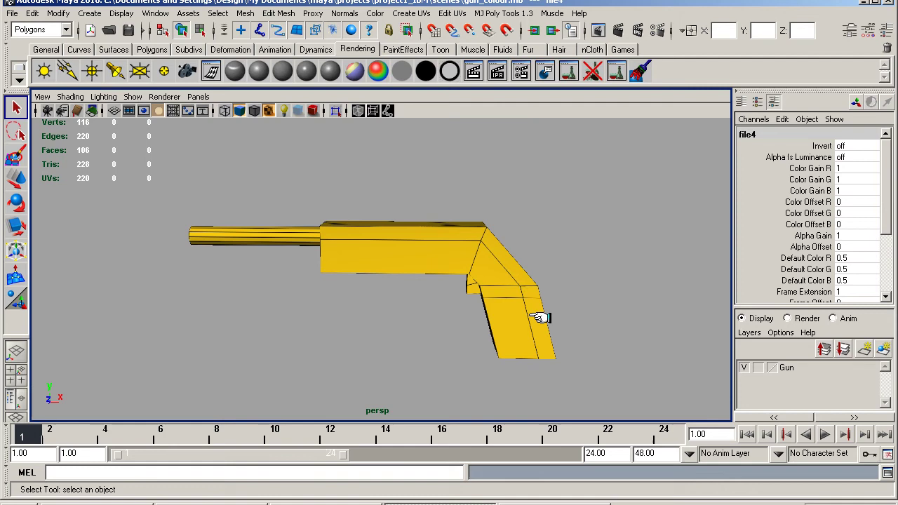
{"action": "left_click_drag", "start_coordinate": [334, 272], "coordinate": [349, 263], "text": "alt"}
{"action": "left_click_drag", "start_coordinate": [336, 297], "coordinate": [493, 275], "text": "alt"}
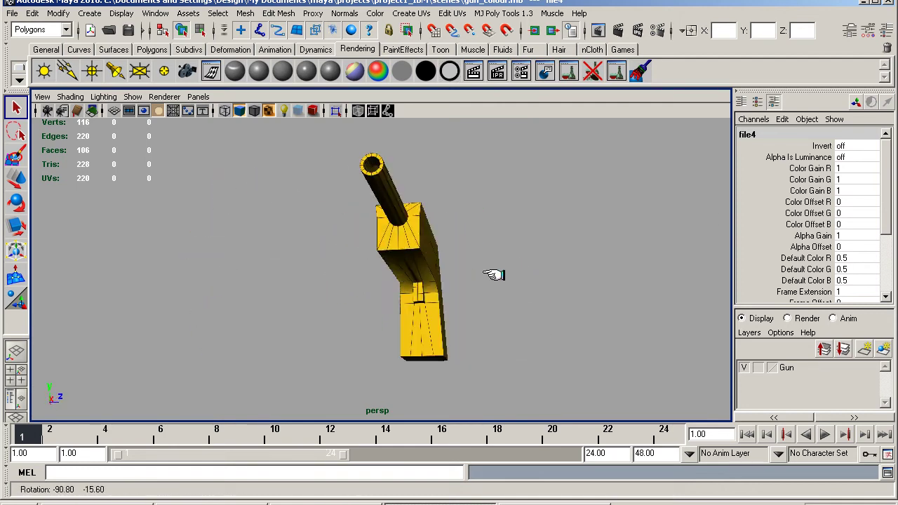
{"action": "left_click_drag", "start_coordinate": [423, 281], "coordinate": [344, 290], "text": "alt"}
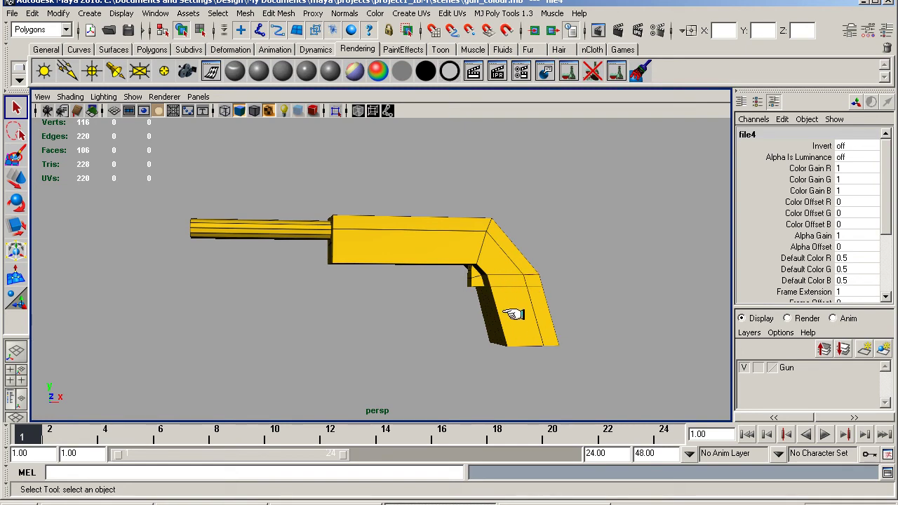
{"action": "mouse_move", "coordinate": [423, 310]}
{"action": "left_mouse_down", "text": "alt"}
{"action": "mouse_move", "coordinate": [428, 302]}
{"action": "mouse_move", "coordinate": [291, 303]}
{"action": "mouse_move", "coordinate": [447, 311]}
{"action": "mouse_move", "coordinate": [445, 327]}
{"action": "mouse_move", "coordinate": [424, 315]}
{"action": "left_mouse_up", "text": "alt"}
{"action": "left_click_drag", "start_coordinate": [284, 280], "coordinate": [260, 281], "text": "alt"}
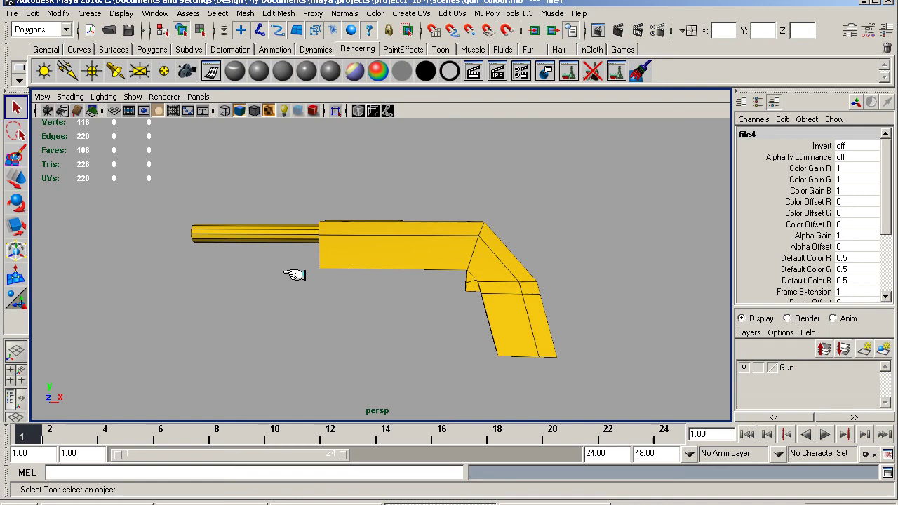
{"action": "mouse_move", "coordinate": [304, 280]}
{"action": "left_mouse_down", "text": "alt"}
{"action": "mouse_move", "coordinate": [582, 281]}
{"action": "mouse_move", "coordinate": [315, 283]}
{"action": "left_mouse_up", "text": "alt"}
{"action": "mouse_move", "coordinate": [375, 295]}
{"action": "left_mouse_down", "text": "alt"}
{"action": "mouse_move", "coordinate": [344, 293]}
{"action": "mouse_move", "coordinate": [381, 283]}
{"action": "left_mouse_up", "text": "alt"}
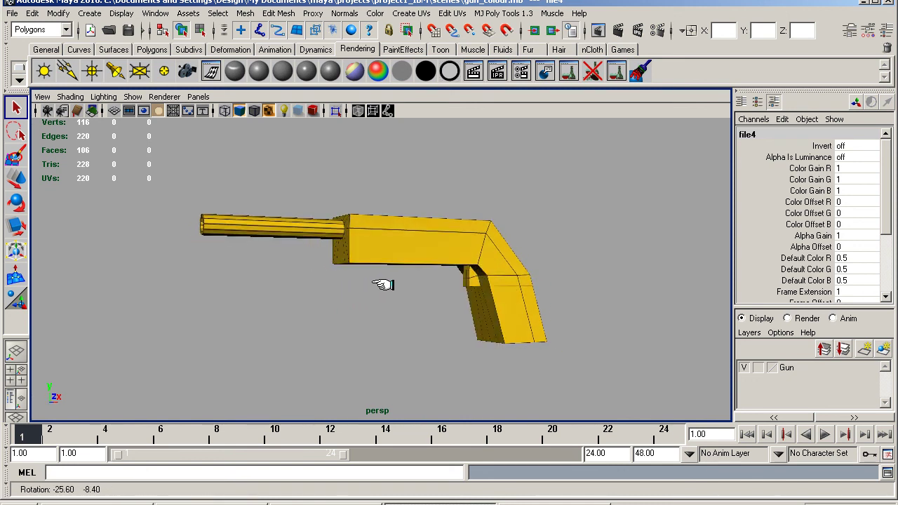
Render the current perspective view of the gun with Maya Software and save the scene.
{"action": "left_click", "coordinate": [609, 31]}
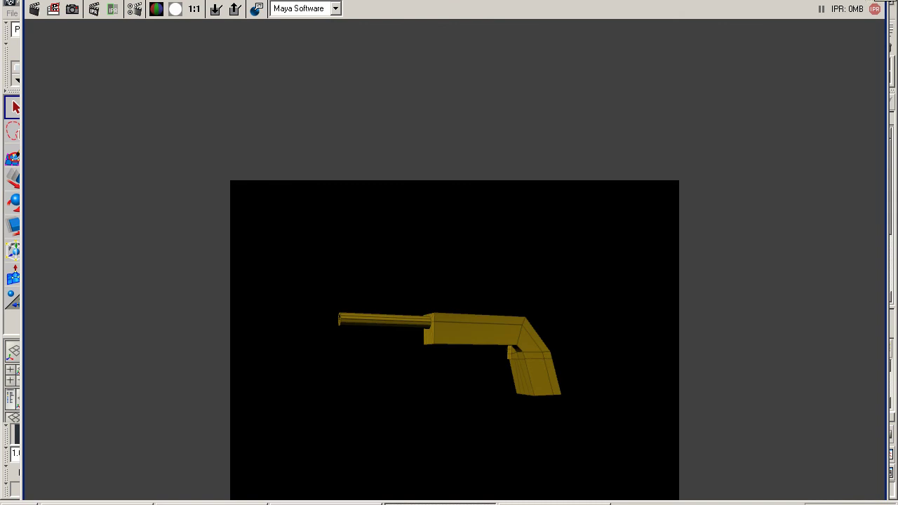
{"action": "key", "text": "alt+Tab"}
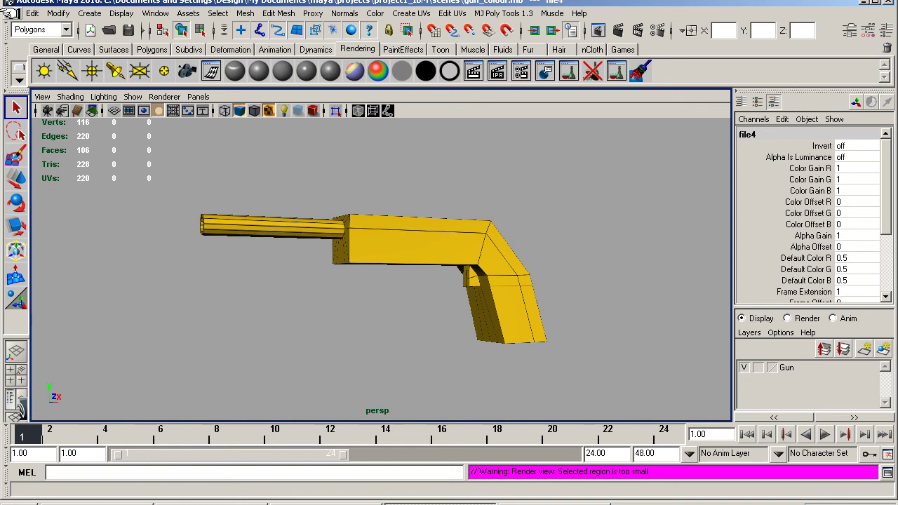
{"action": "left_click", "coordinate": [12, 14]}
{"action": "left_click", "coordinate": [40, 62]}
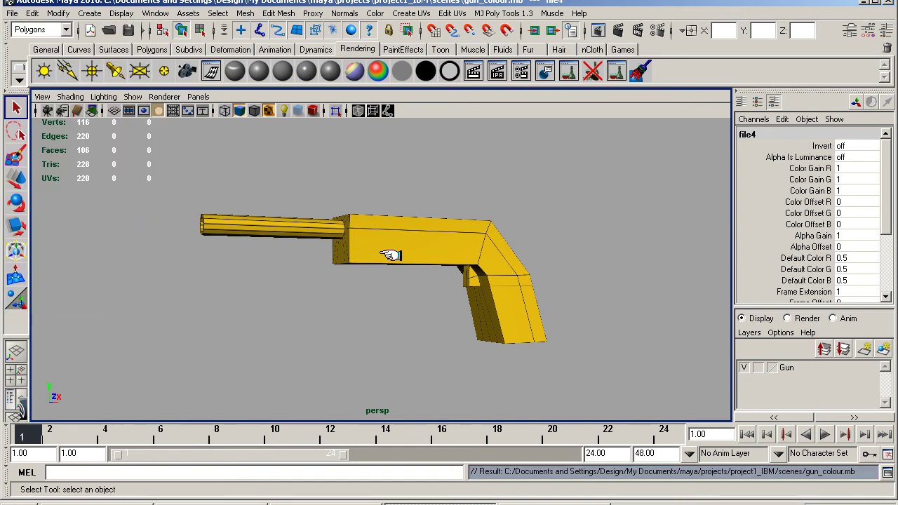
Delete the gun model's construction history and save the scene again.
{"action": "left_click", "coordinate": [391, 255]}
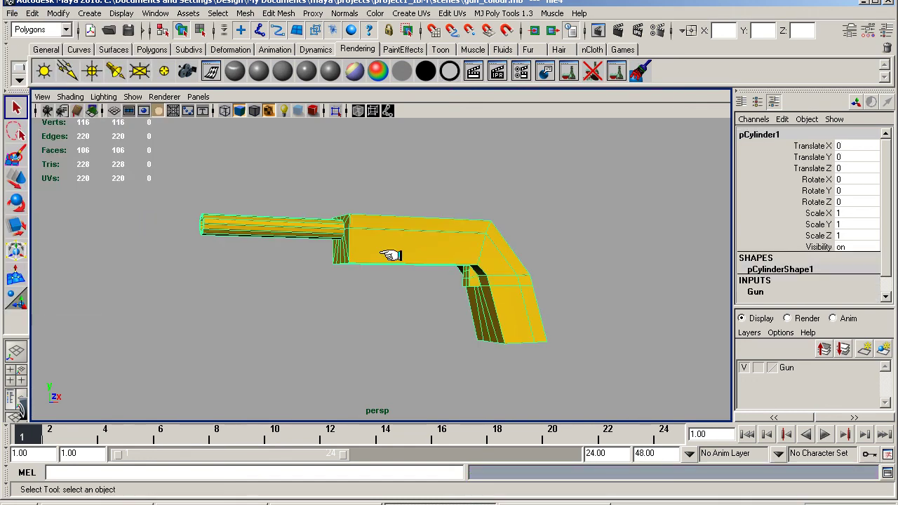
{"action": "left_click", "coordinate": [33, 14]}
{"action": "mouse_move", "coordinate": [105, 160]}
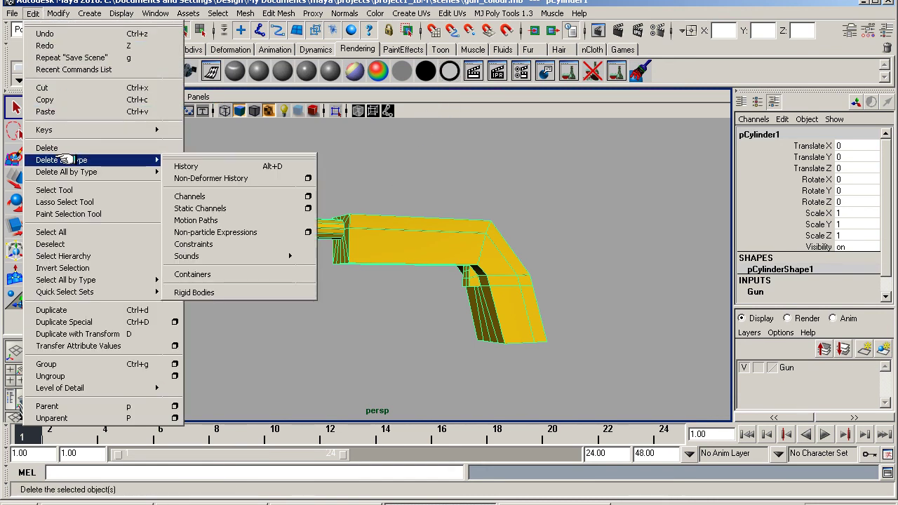
{"action": "left_click", "coordinate": [210, 164]}
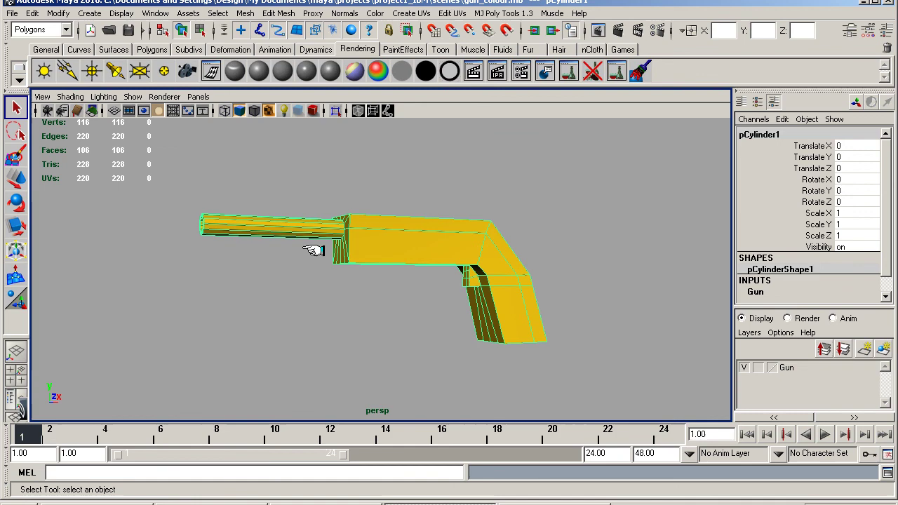
{"action": "left_click", "coordinate": [12, 13]}
{"action": "left_click", "coordinate": [43, 62]}
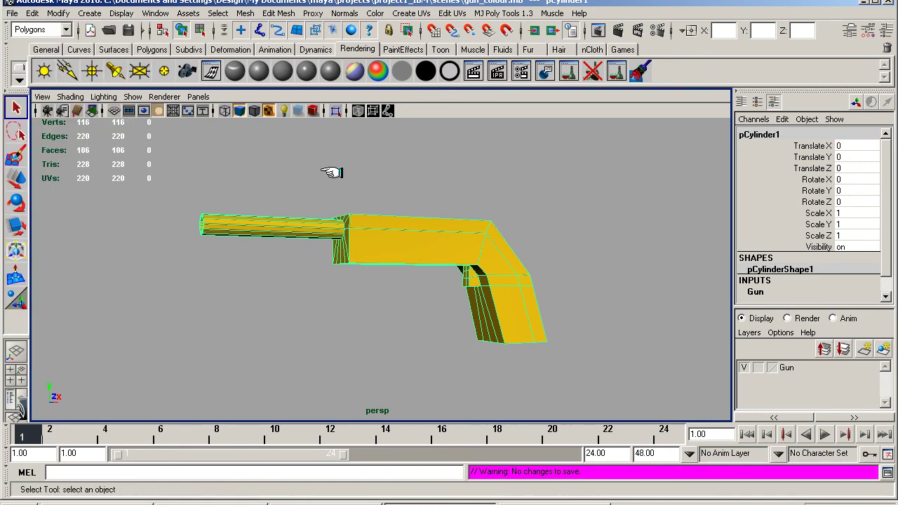